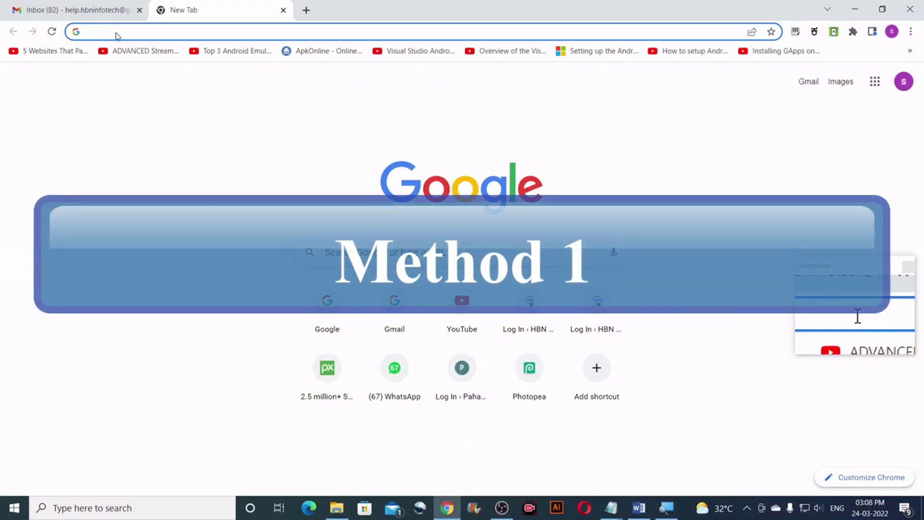
Search Google for 'indian rupee symbol'.
{"action": "type", "text": "google.com"}
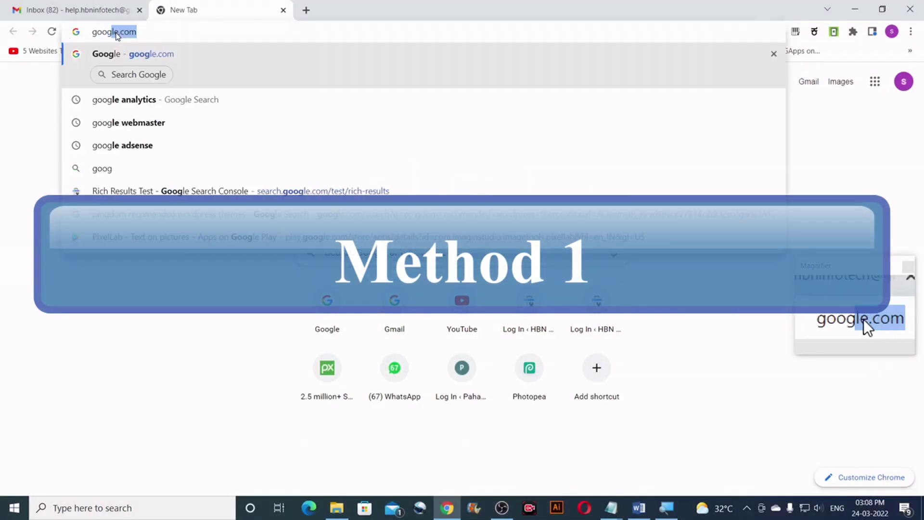
{"action": "left_click", "coordinate": [138, 55]}
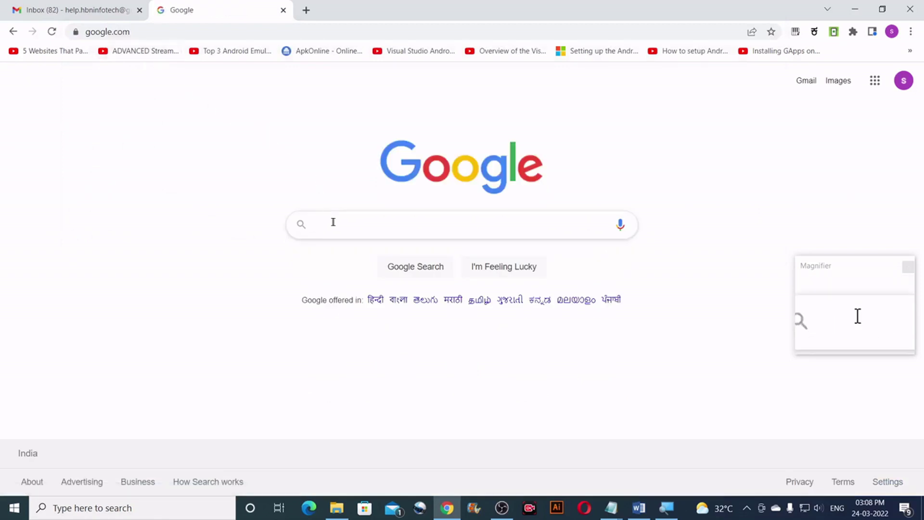
{"action": "type", "text": "indian"}
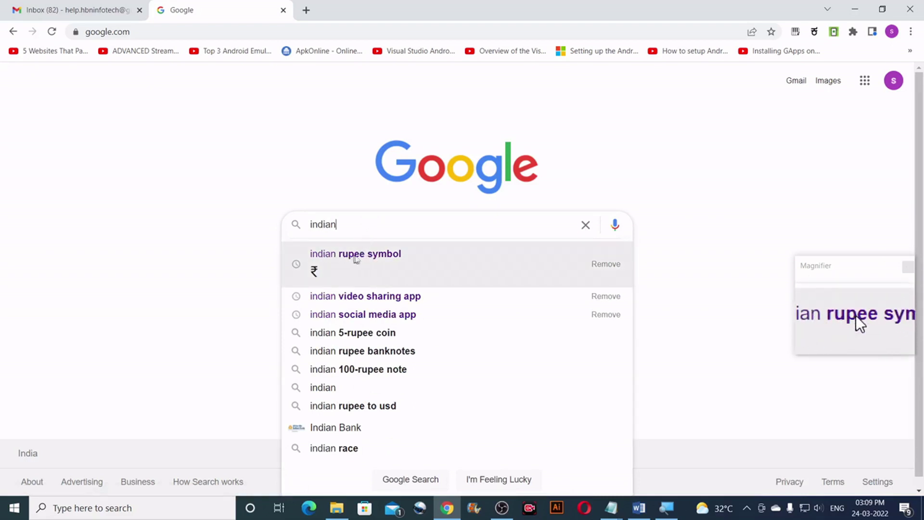
{"action": "left_click", "coordinate": [384, 260]}
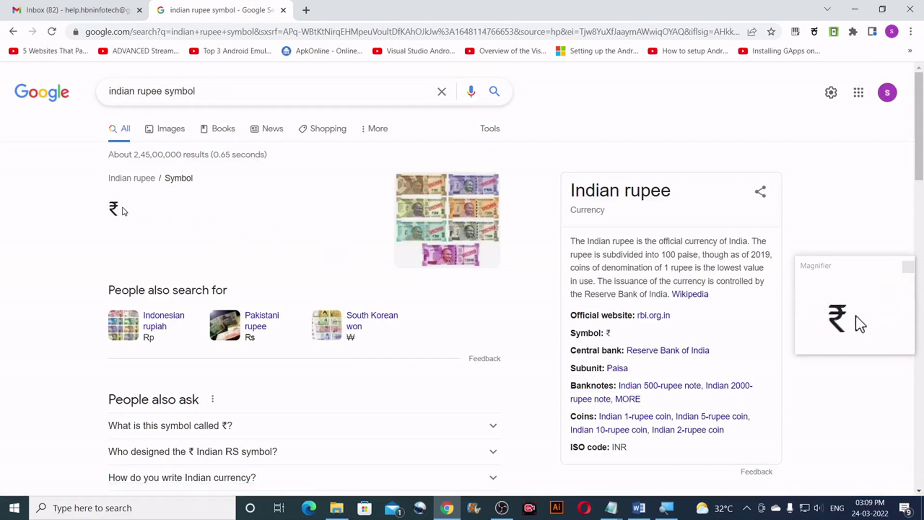
Copy the ₹ sign shown in the search answer box.
{"action": "left_click_drag", "start_coordinate": [118, 208], "coordinate": [113, 208]}
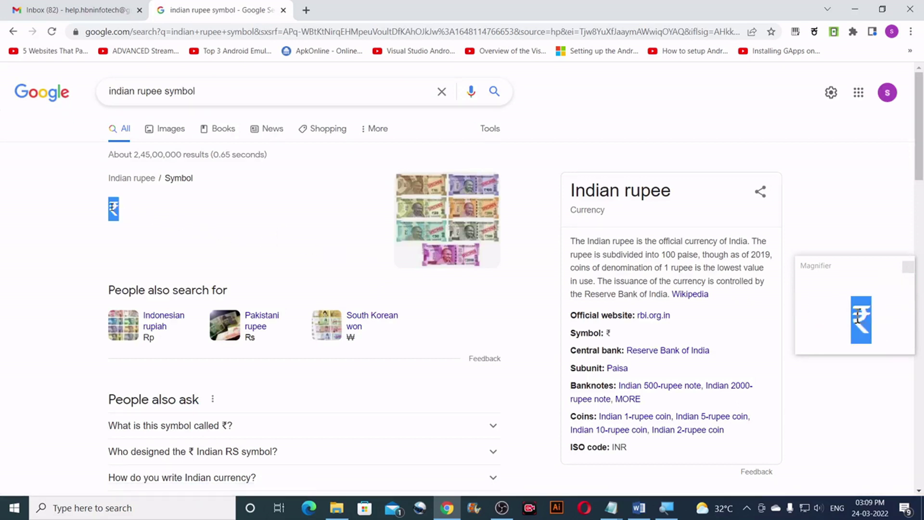
{"action": "right_click", "coordinate": [116, 215]}
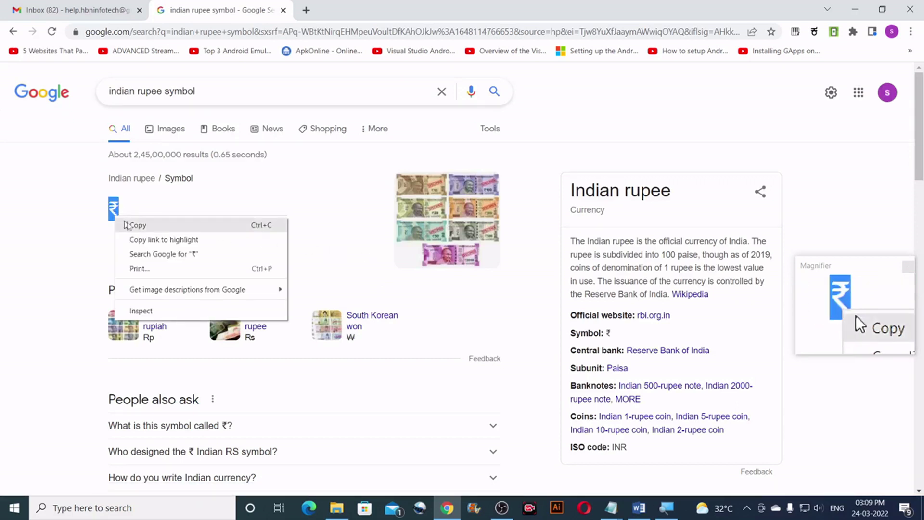
{"action": "left_click", "coordinate": [147, 229]}
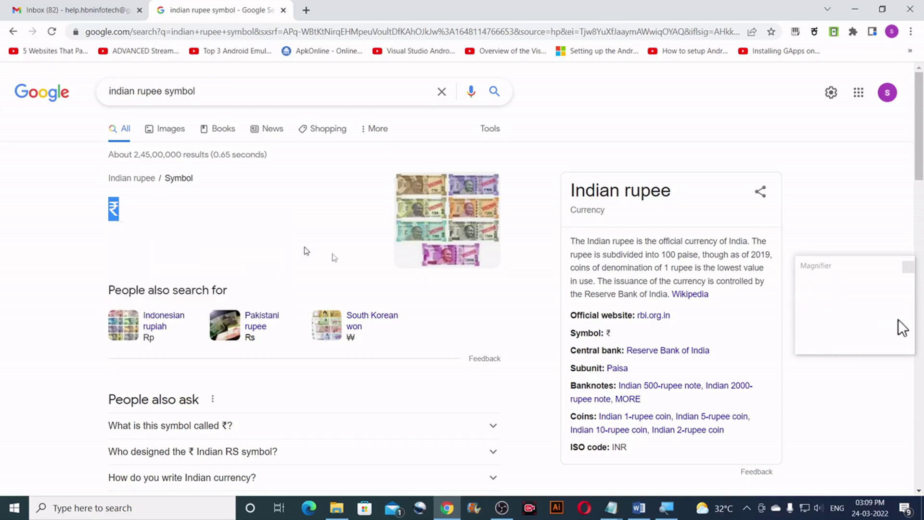
Paste the copied ₹ sign into the blank Word document.
{"action": "left_click", "coordinate": [638, 509]}
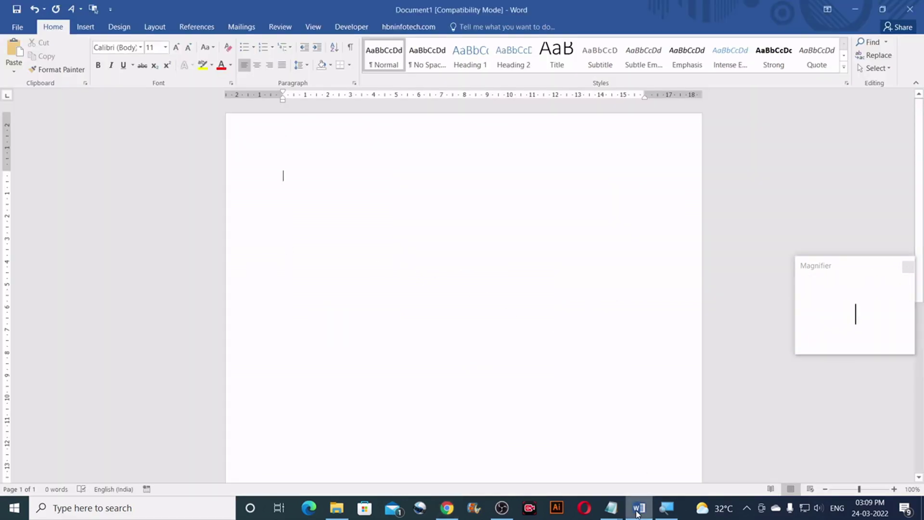
{"action": "right_click", "coordinate": [302, 199]}
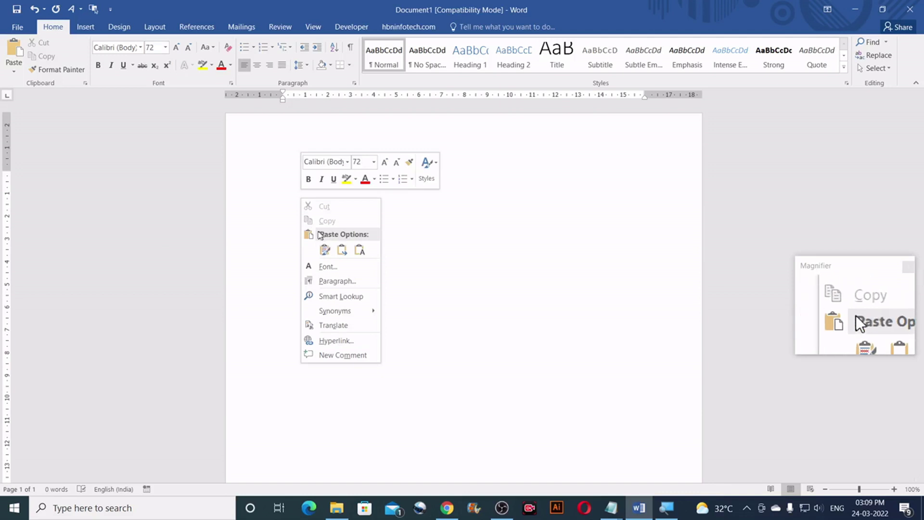
{"action": "left_click", "coordinate": [325, 250]}
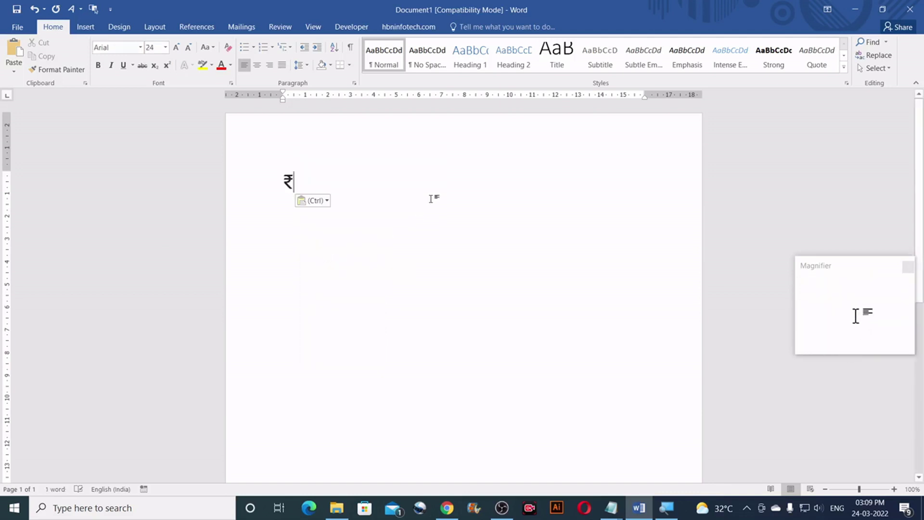
Enlarge the pasted ₹ sign with five Grow Font steps.
{"action": "left_click_drag", "start_coordinate": [309, 181], "coordinate": [271, 180]}
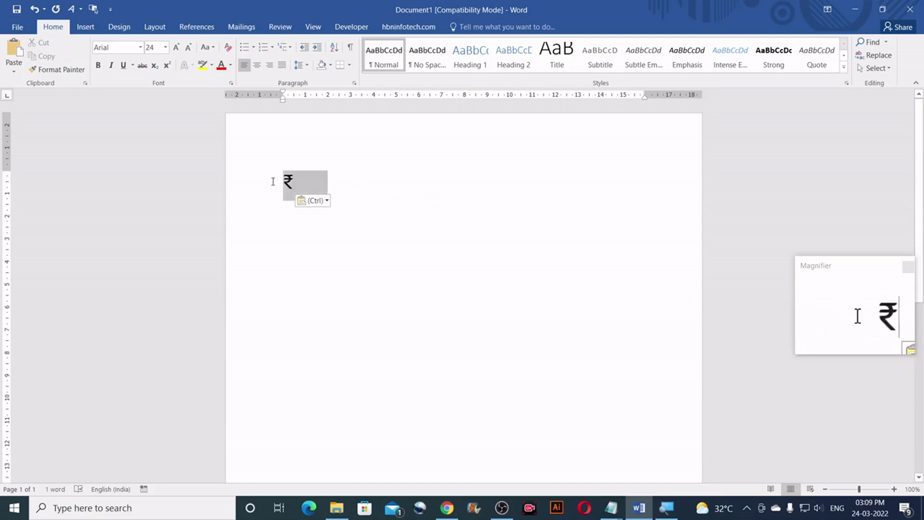
{"action": "left_click", "coordinate": [176, 48]}
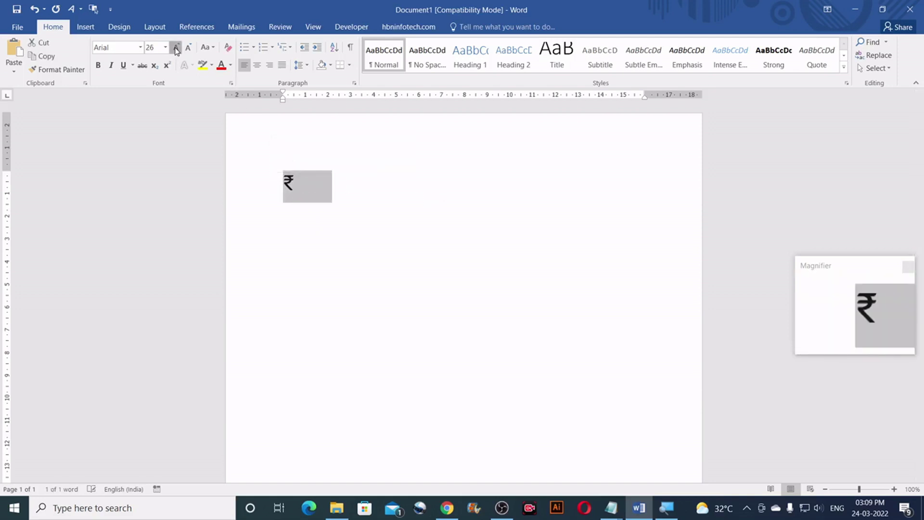
{"action": "left_click", "coordinate": [176, 49]}
{"action": "left_click", "coordinate": [175, 48]}
{"action": "left_click", "coordinate": [176, 48]}
{"action": "left_click", "coordinate": [175, 48]}
{"action": "left_click", "coordinate": [176, 48]}
{"action": "left_click", "coordinate": [175, 49]}
{"action": "left_click", "coordinate": [176, 48]}
{"action": "left_click", "coordinate": [176, 48]}
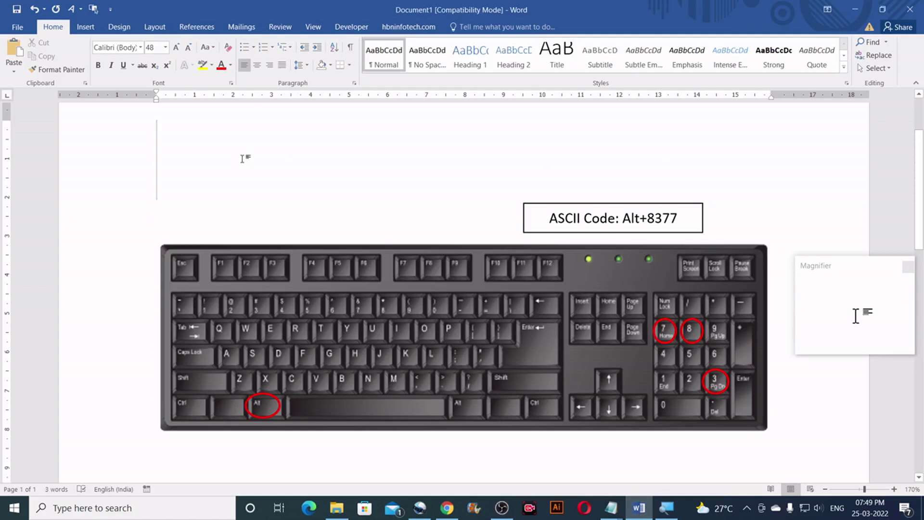
Insert ₹ at the start of the document with the Alt+8377 code.
{"action": "type", "text": "₹"}
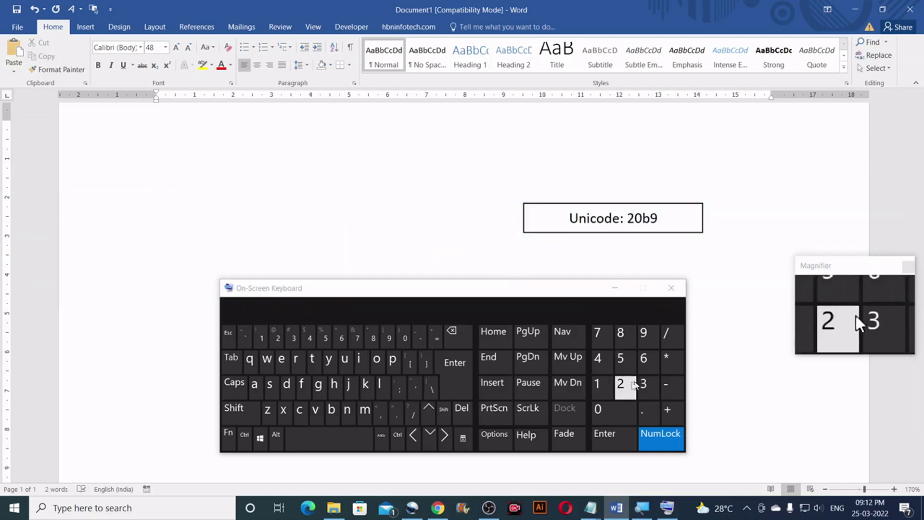
Enter 20b9 on the On-Screen Keyboard and convert it to ₹ with Alt+X.
{"action": "left_click", "coordinate": [621, 384]}
{"action": "left_click", "coordinate": [613, 412]}
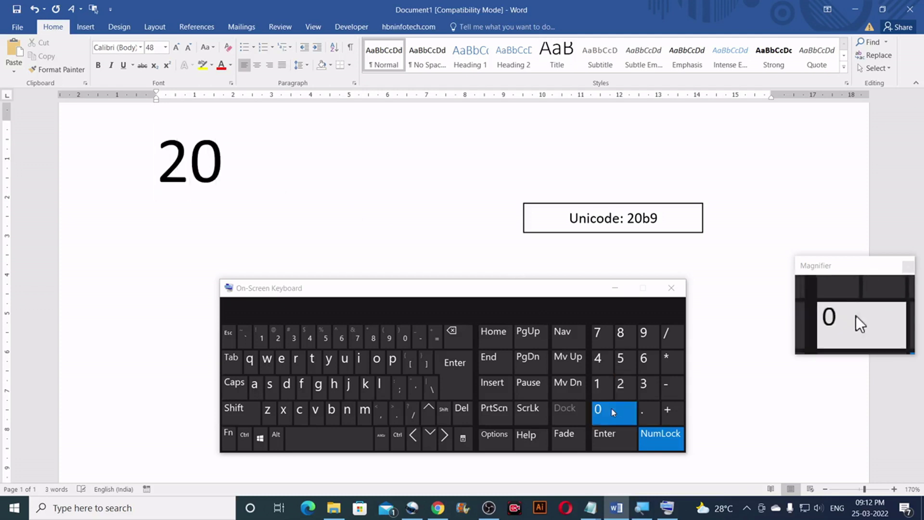
{"action": "left_click", "coordinate": [333, 409]}
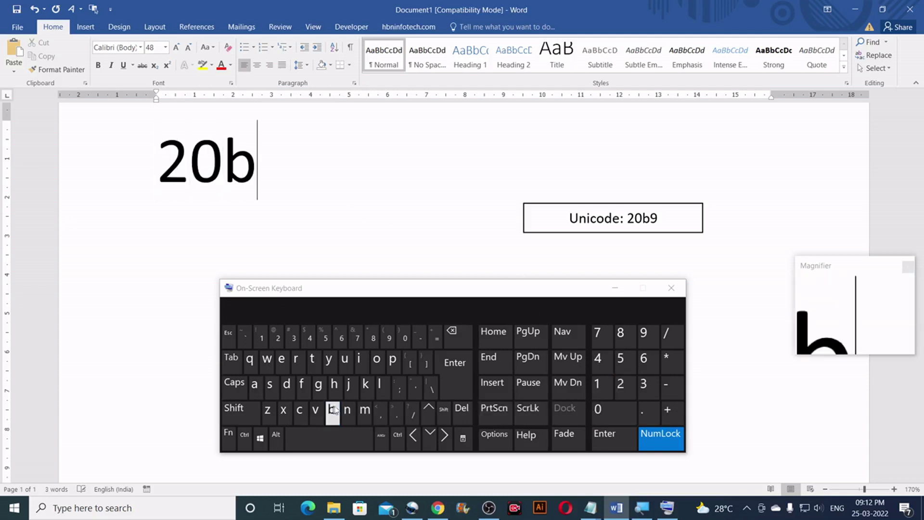
{"action": "left_click", "coordinate": [389, 337]}
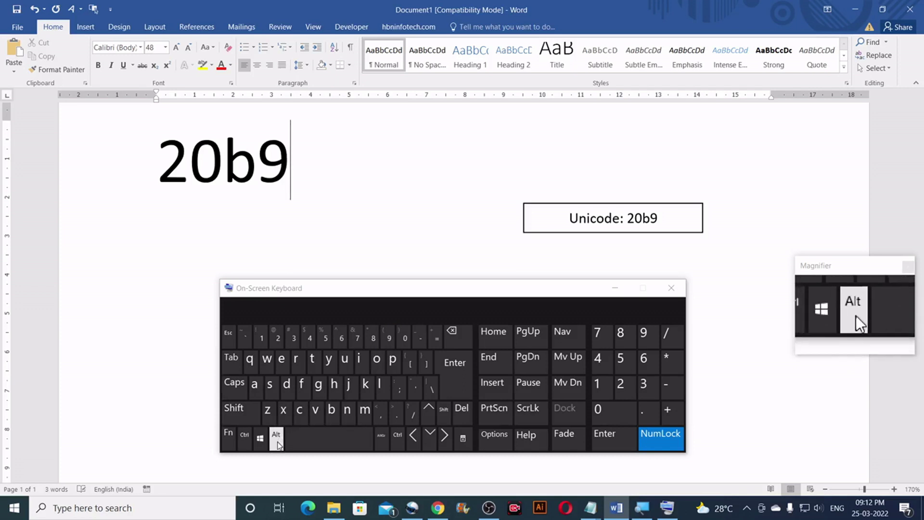
{"action": "left_click", "coordinate": [277, 438]}
{"action": "left_click", "coordinate": [284, 412]}
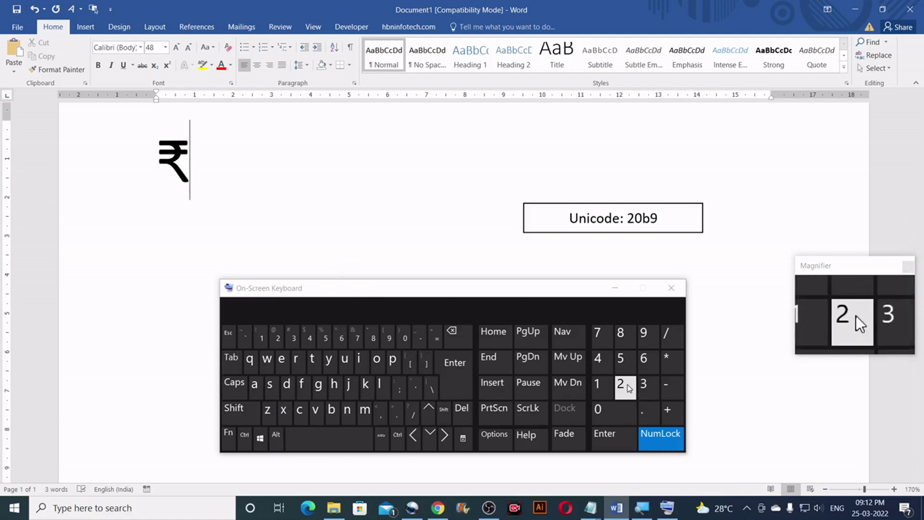
Add a second ₹ by entering 20b9 again and pressing Alt+X.
{"action": "left_click", "coordinate": [625, 386]}
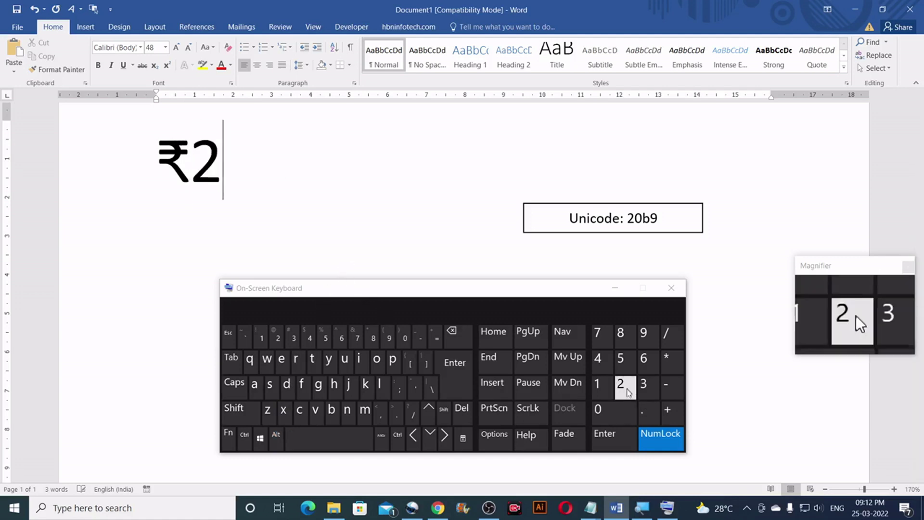
{"action": "left_click", "coordinate": [617, 413]}
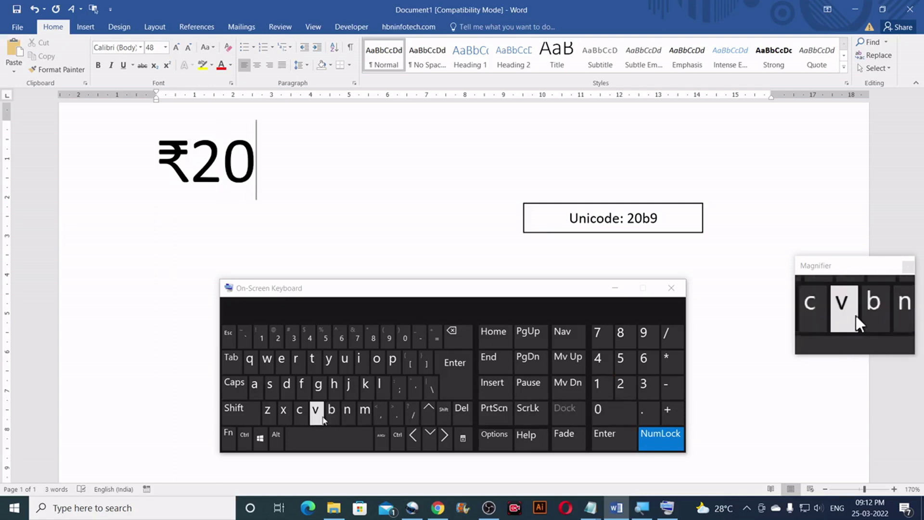
{"action": "left_click", "coordinate": [332, 410]}
{"action": "left_click", "coordinate": [387, 337]}
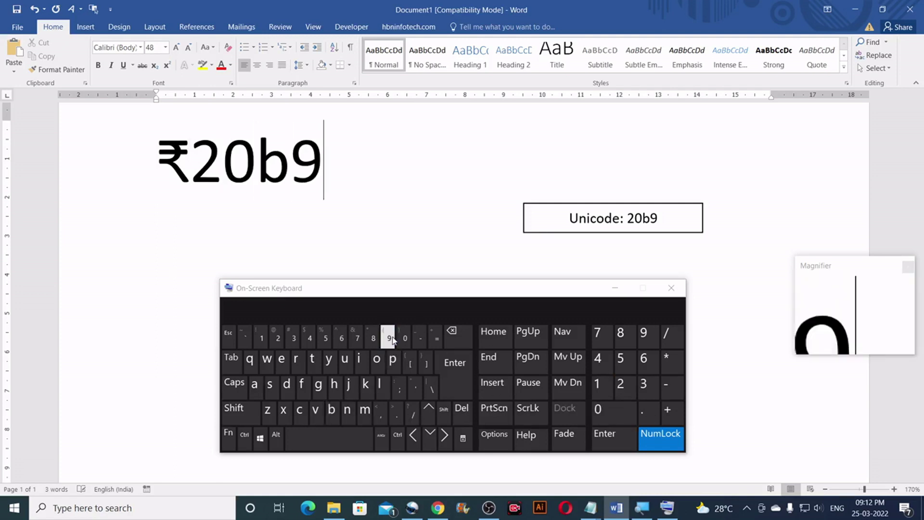
{"action": "left_click", "coordinate": [277, 437]}
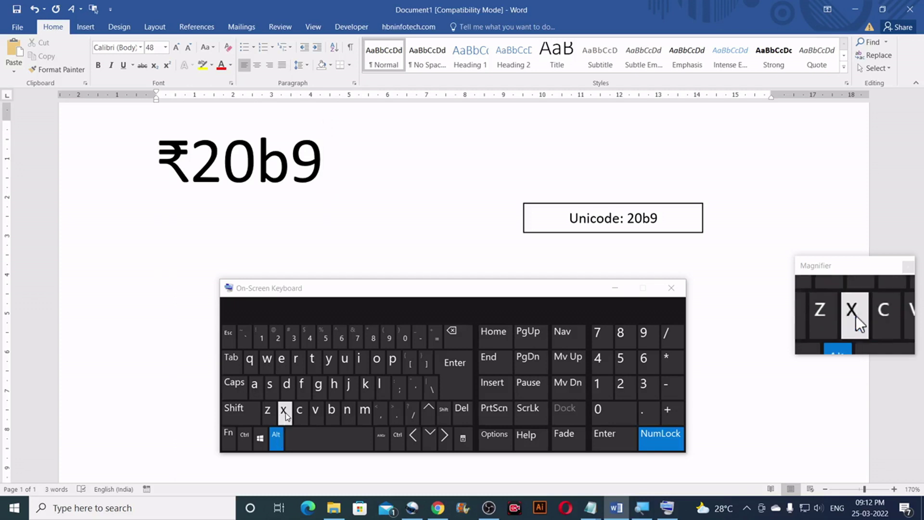
{"action": "left_click", "coordinate": [284, 412]}
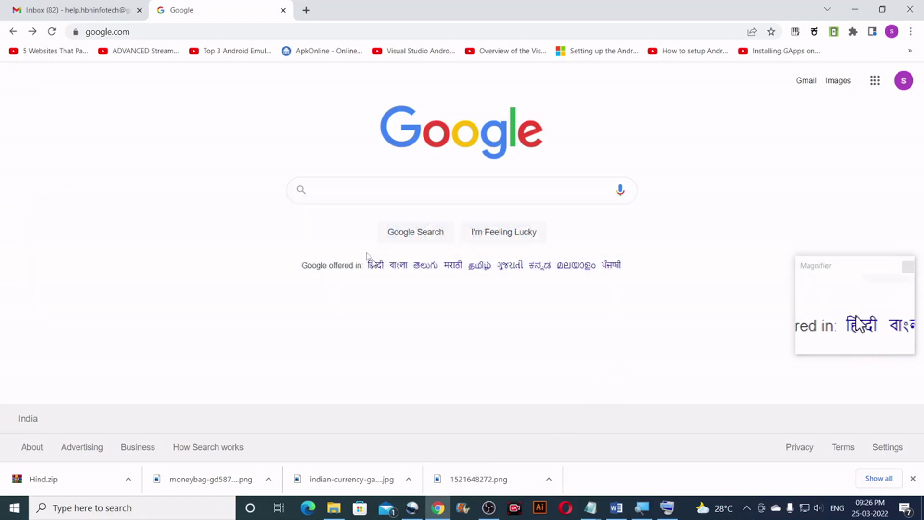
Search Google for 'rupee google font' and open the Hind page on Google Fonts.
{"action": "left_click", "coordinate": [355, 188]}
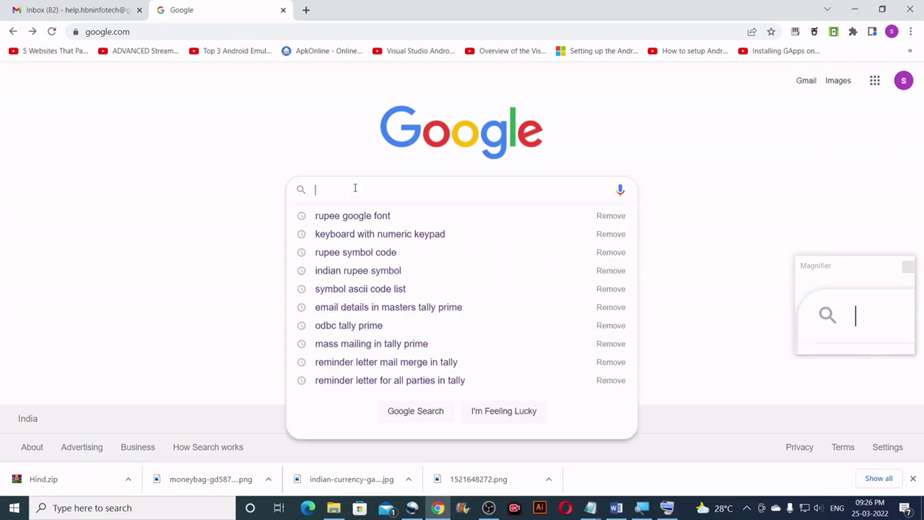
{"action": "type", "text": "ru"}
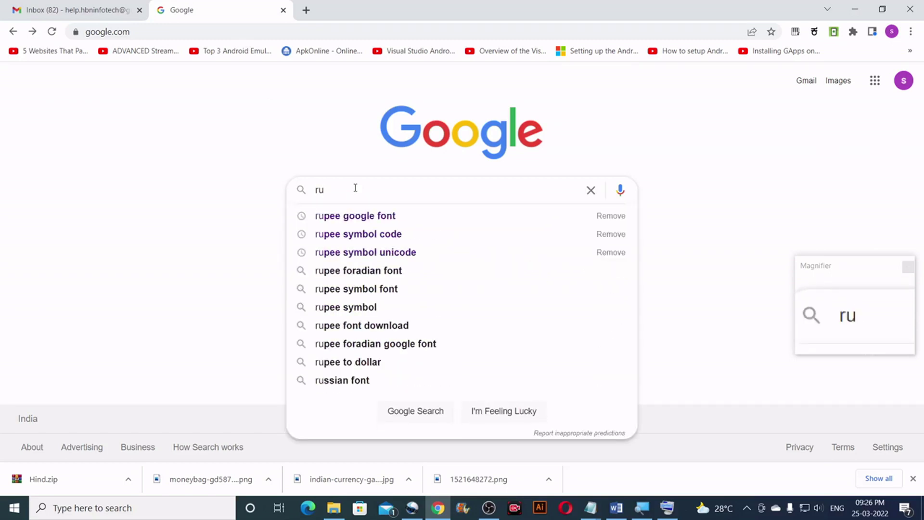
{"action": "key", "text": "Down"}
{"action": "key", "text": "Return"}
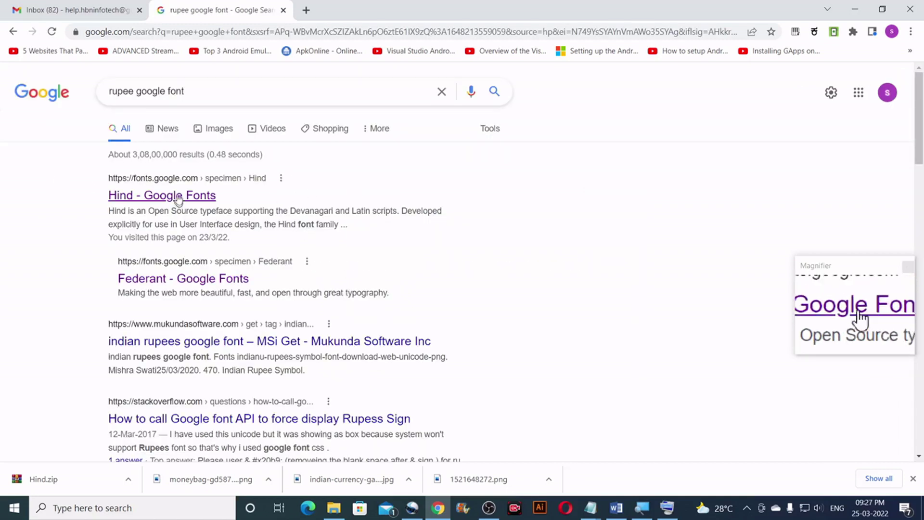
{"action": "left_click", "coordinate": [144, 196]}
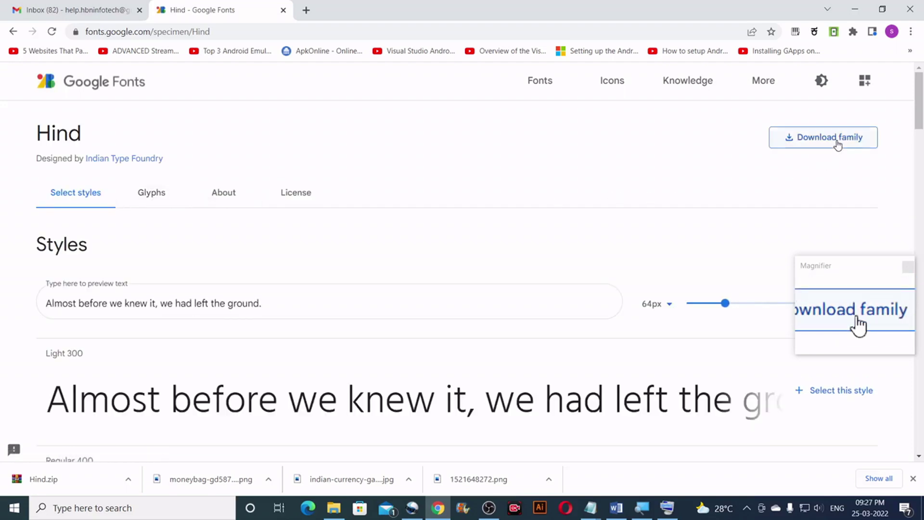
Save the Hind family as Hind (1).zip and show it in File Explorer.
{"action": "left_click", "coordinate": [868, 139]}
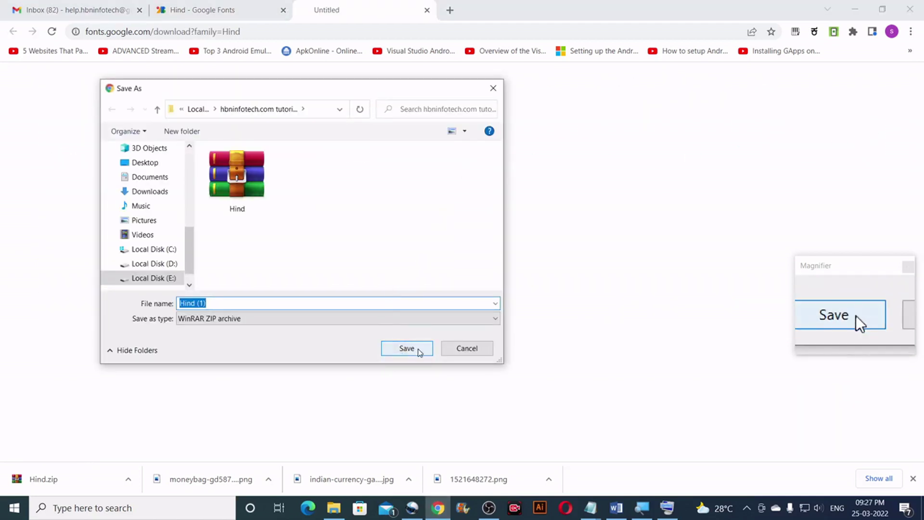
{"action": "left_click", "coordinate": [418, 351]}
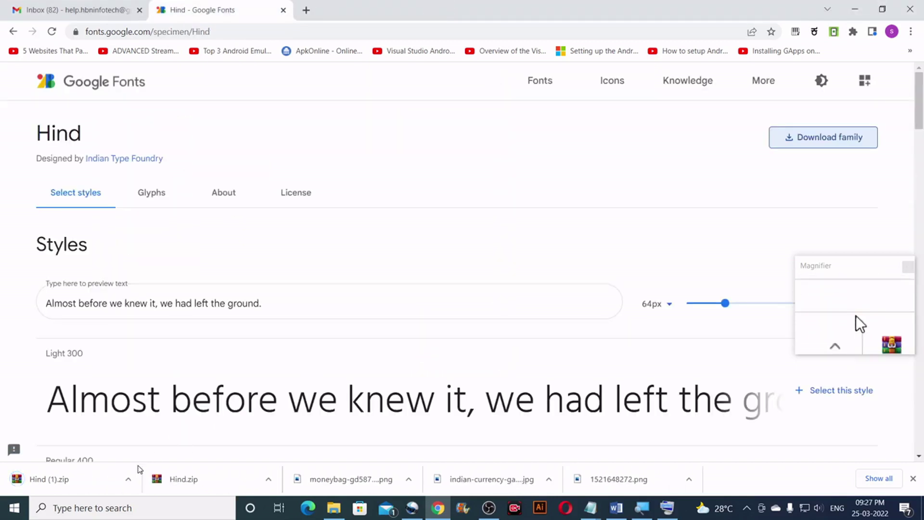
{"action": "left_click", "coordinate": [129, 480]}
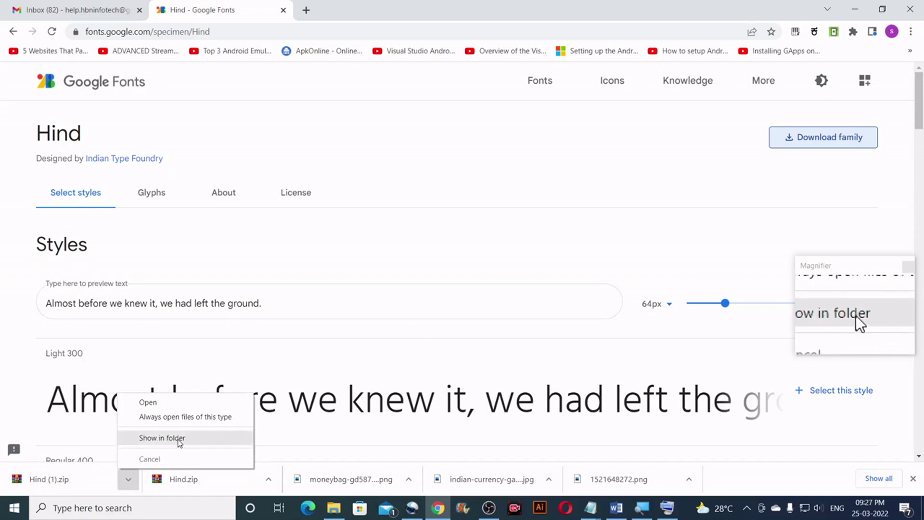
{"action": "left_click", "coordinate": [179, 440]}
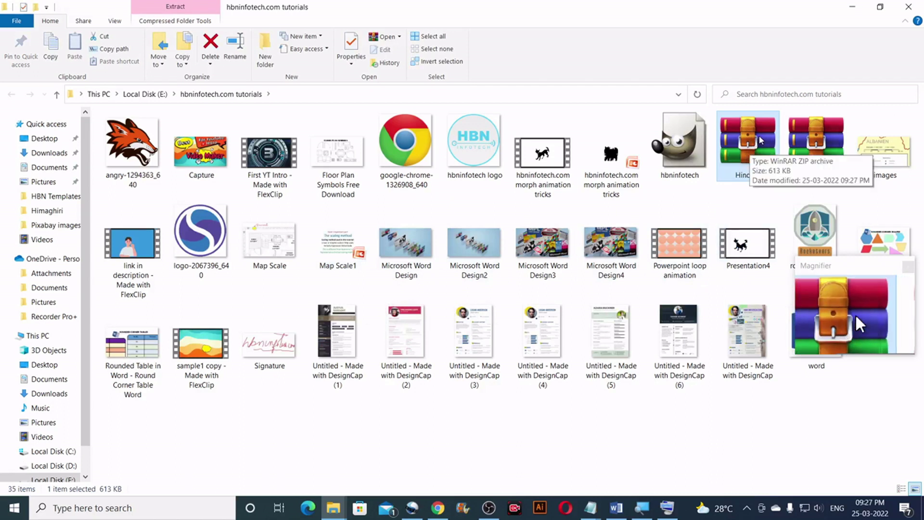
Extract the Hind (1).zip archive.
{"action": "double_click", "coordinate": [753, 143]}
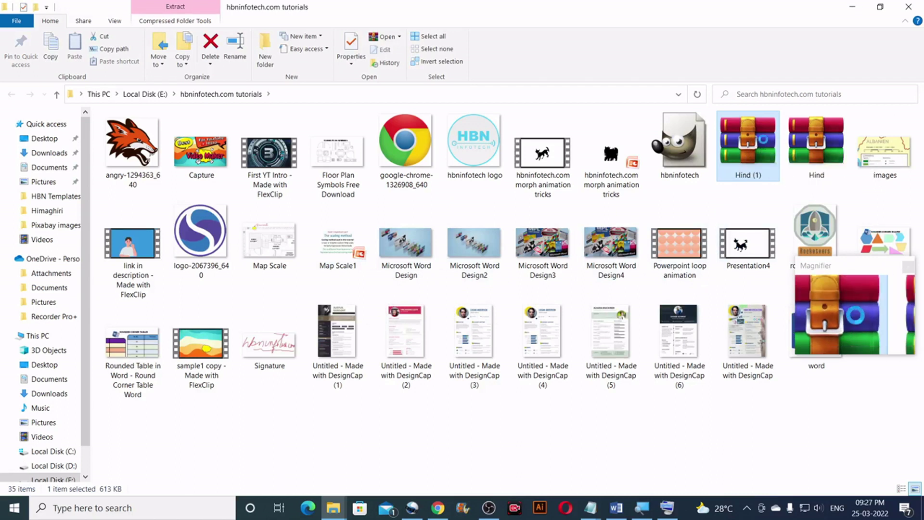
{"action": "right_click", "coordinate": [770, 140]}
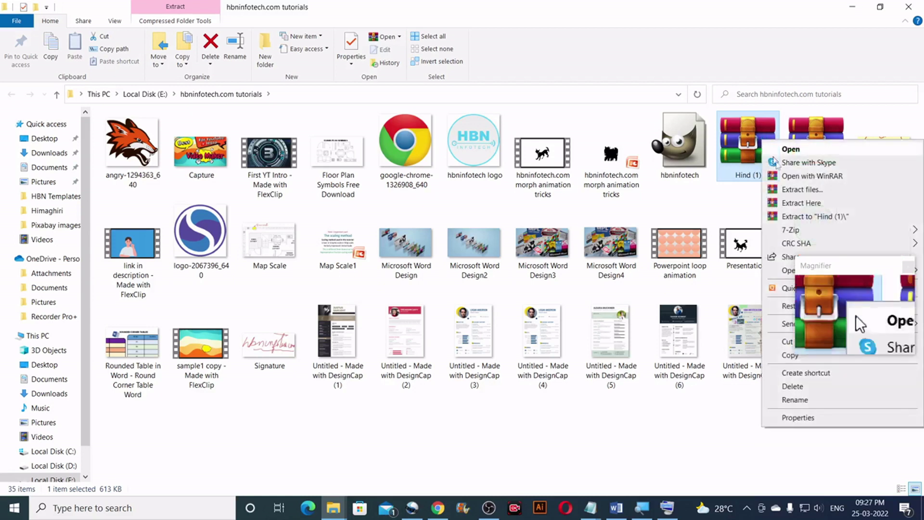
{"action": "left_click", "coordinate": [792, 190]}
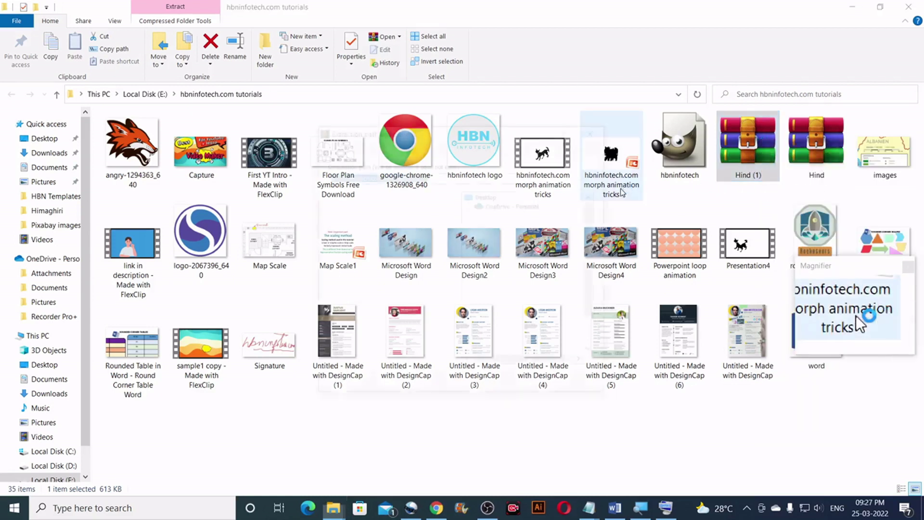
{"action": "left_click", "coordinate": [504, 387]}
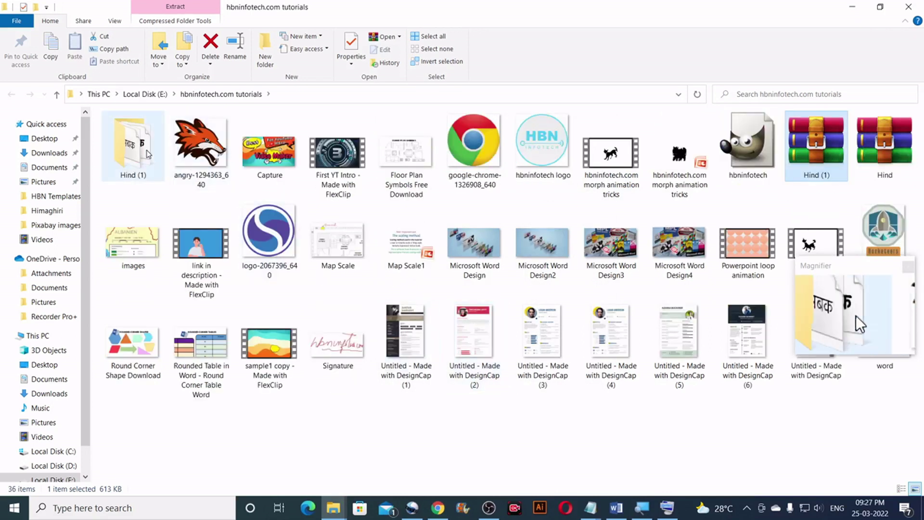
Open the Hind (1) folder and select Hind-Bold through Hind-SemiBold.
{"action": "double_click", "coordinate": [150, 154]}
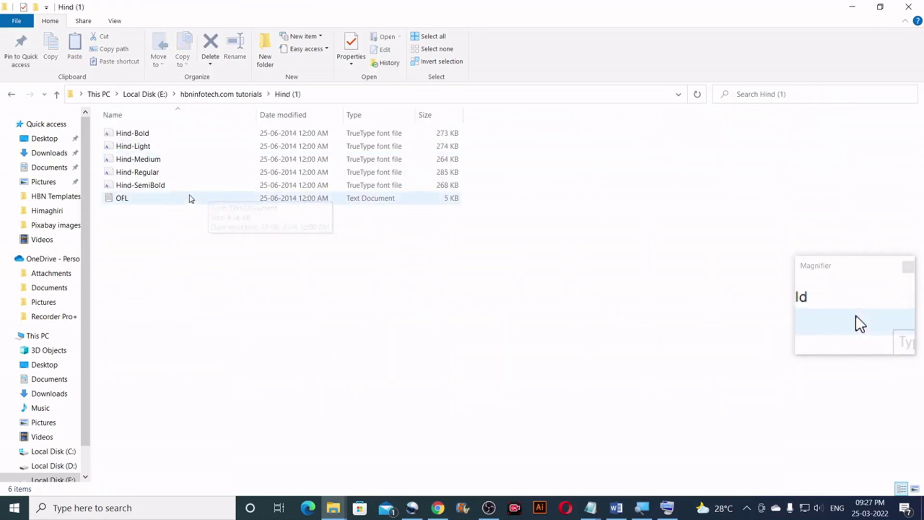
{"action": "left_click", "coordinate": [138, 134]}
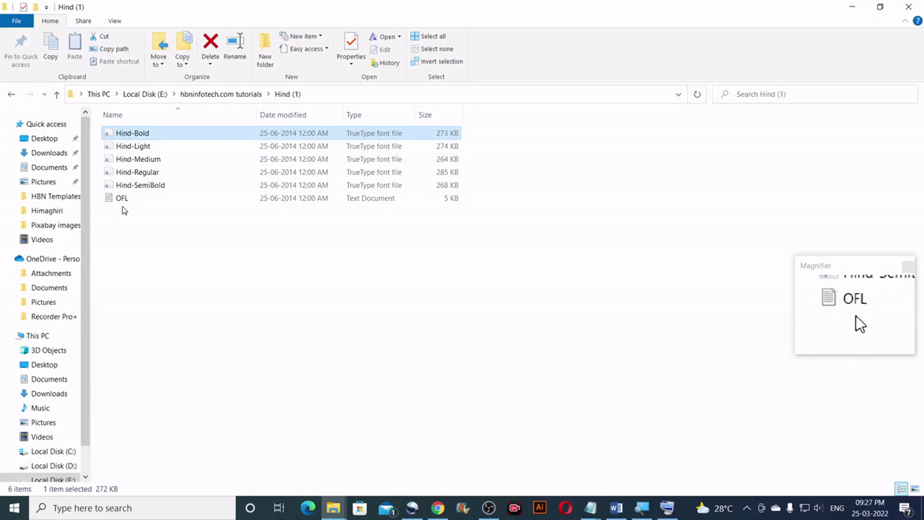
{"action": "left_click", "coordinate": [138, 184], "text": "shift"}
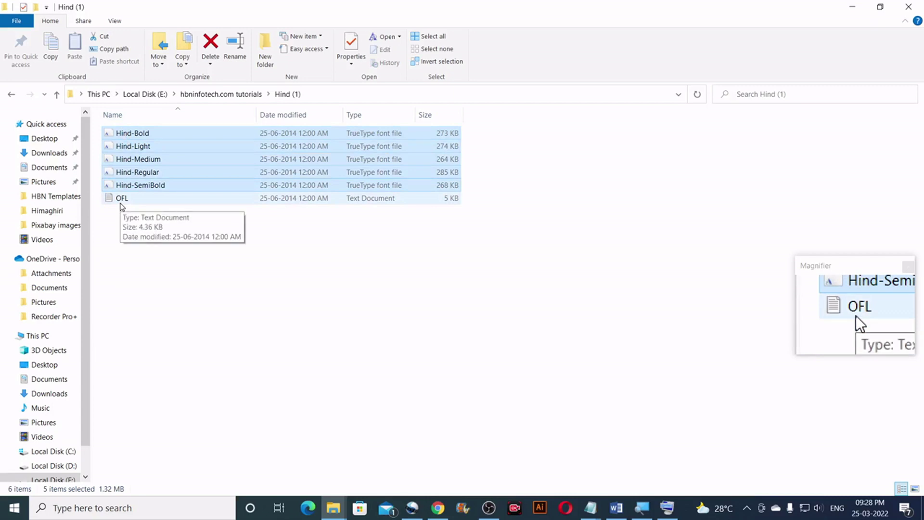
Copy the five selected Hind TrueType font files.
{"action": "right_click", "coordinate": [158, 162]}
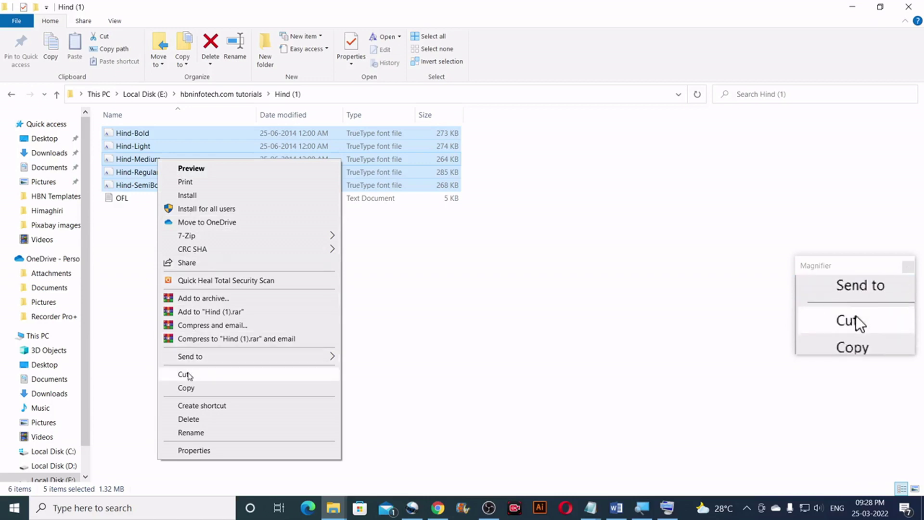
{"action": "left_click", "coordinate": [186, 388]}
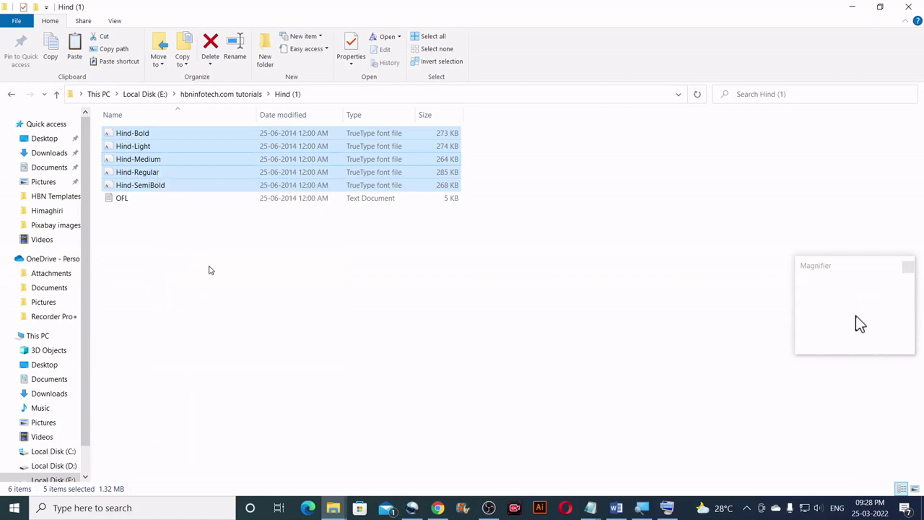
Run 'fonts' from the Win+R box, using the On-Screen Keyboard.
{"action": "left_click", "coordinate": [667, 508]}
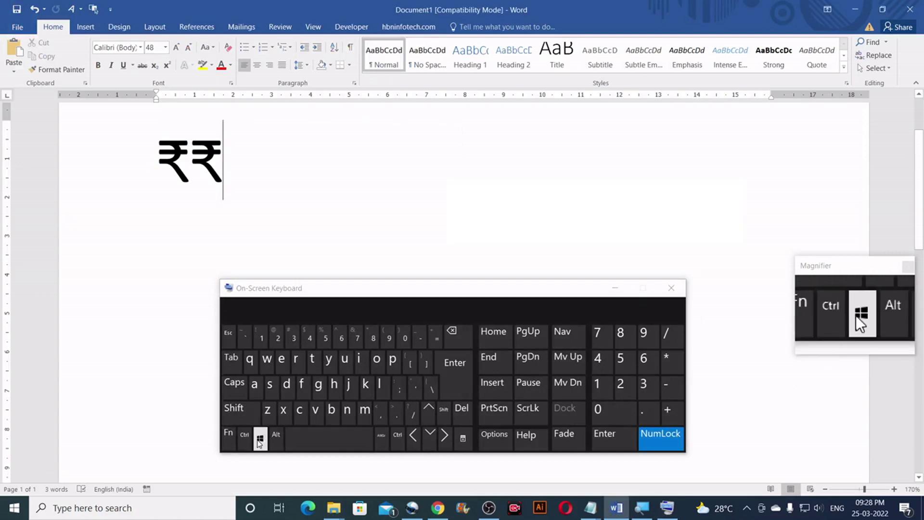
{"action": "left_click", "coordinate": [259, 438]}
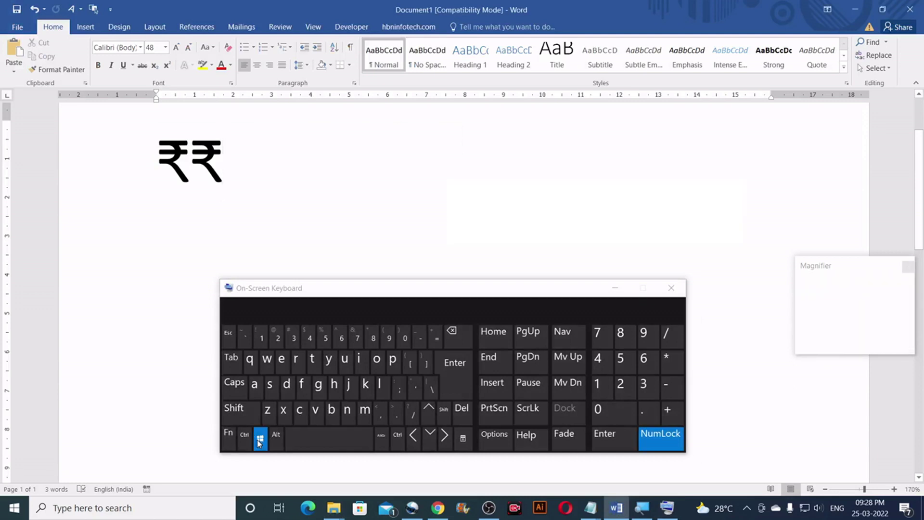
{"action": "left_click", "coordinate": [296, 361]}
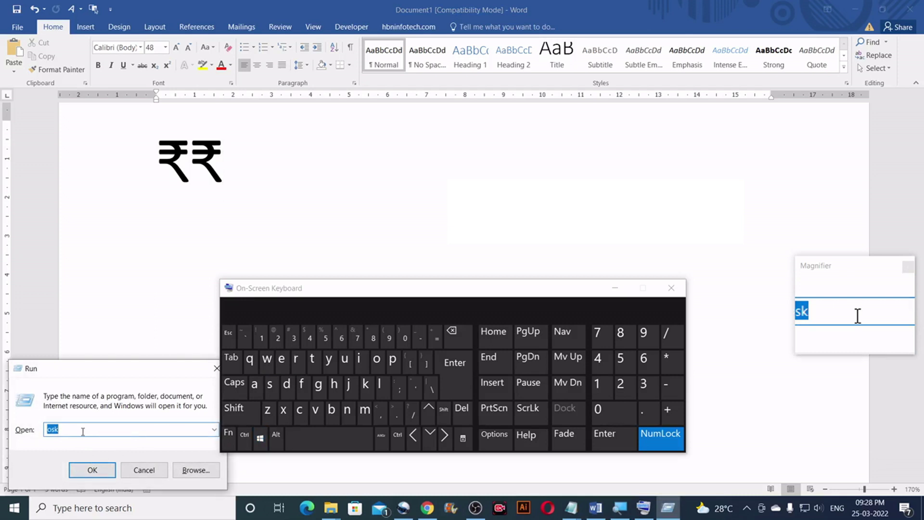
{"action": "type", "text": "fo"}
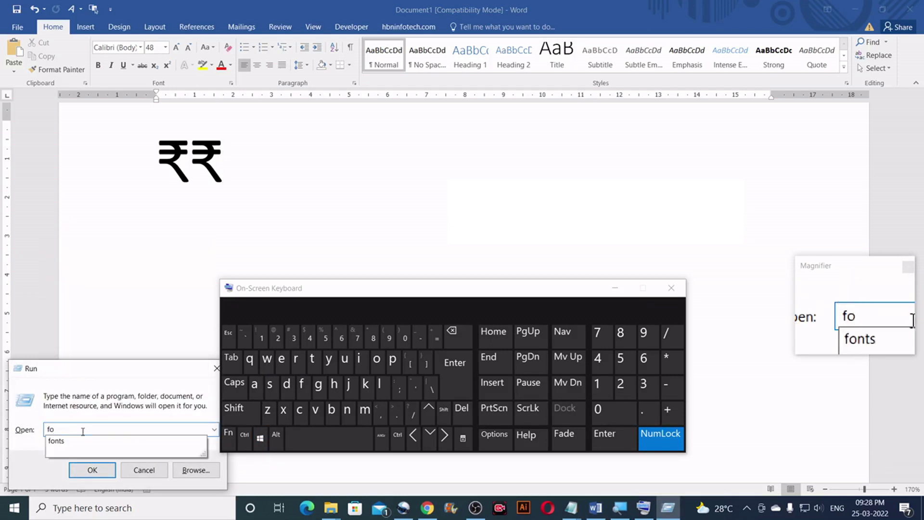
{"action": "type", "text": "nts"}
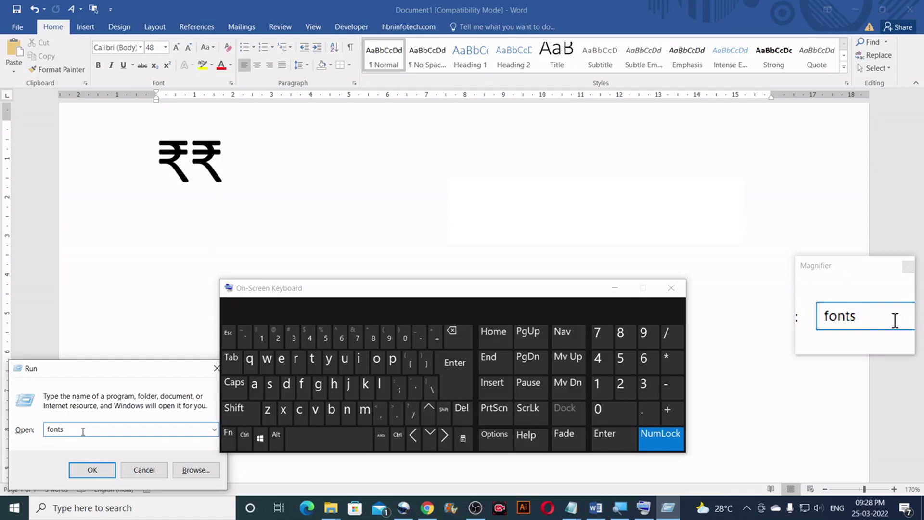
{"action": "left_click", "coordinate": [94, 470]}
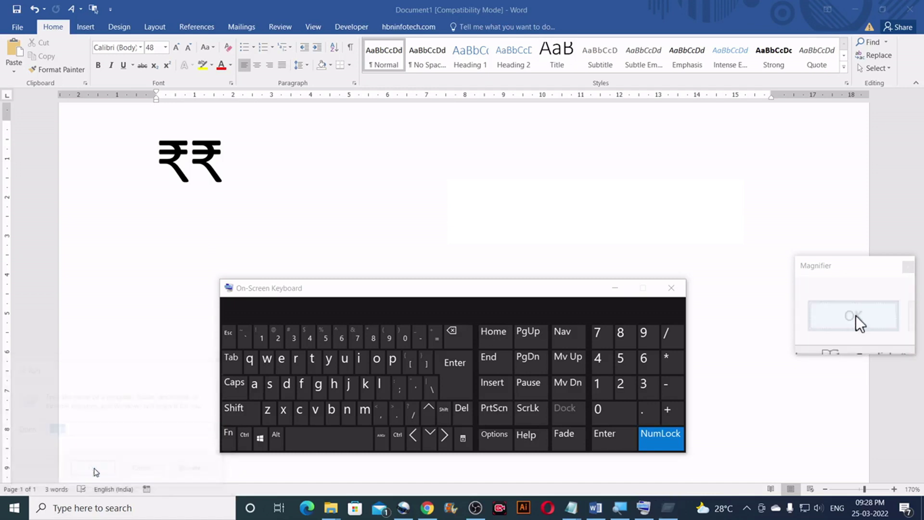
Hide the On-Screen Keyboard and decline replacing already installed Hind fonts.
{"action": "left_click", "coordinate": [615, 288]}
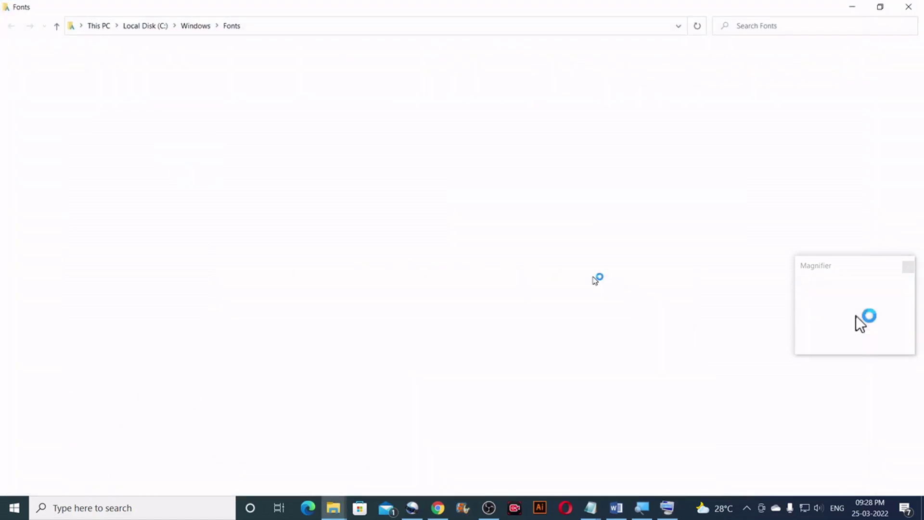
{"action": "left_click", "coordinate": [529, 262]}
{"action": "left_click", "coordinate": [528, 261]}
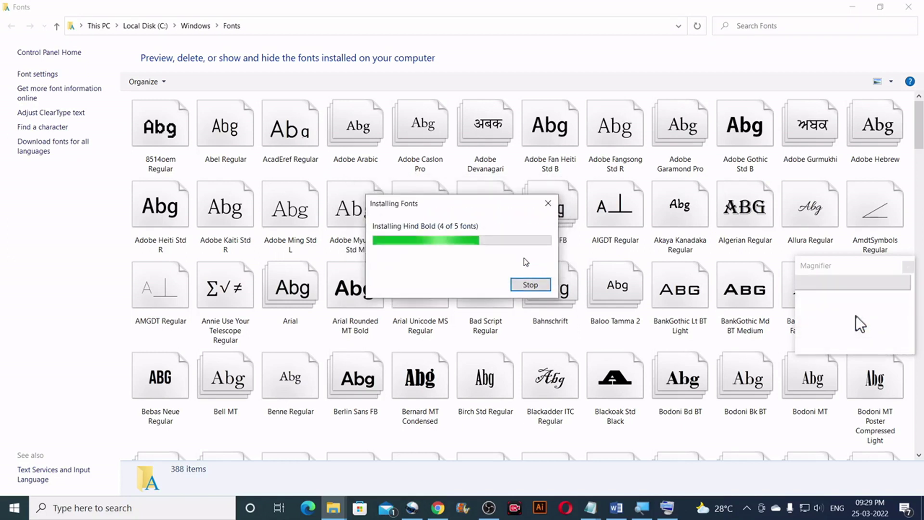
{"action": "left_click", "coordinate": [616, 508]}
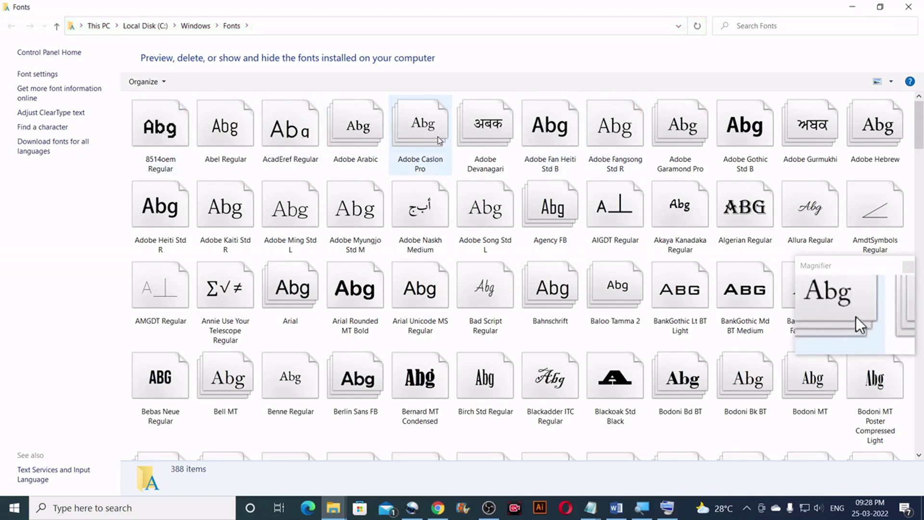
Paste the Hind fonts into Fonts, keeping existing Bold and Light versions, then return to Word.
{"action": "right_click", "coordinate": [838, 98]}
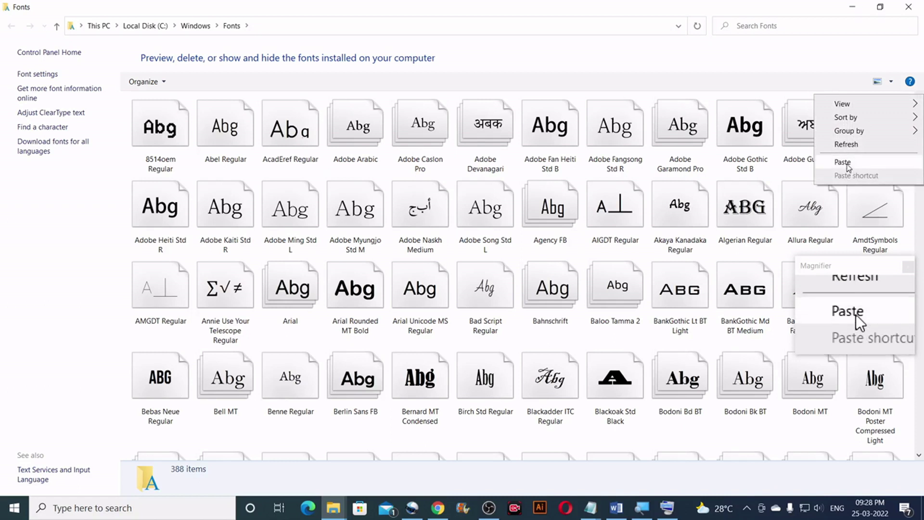
{"action": "left_click", "coordinate": [848, 164]}
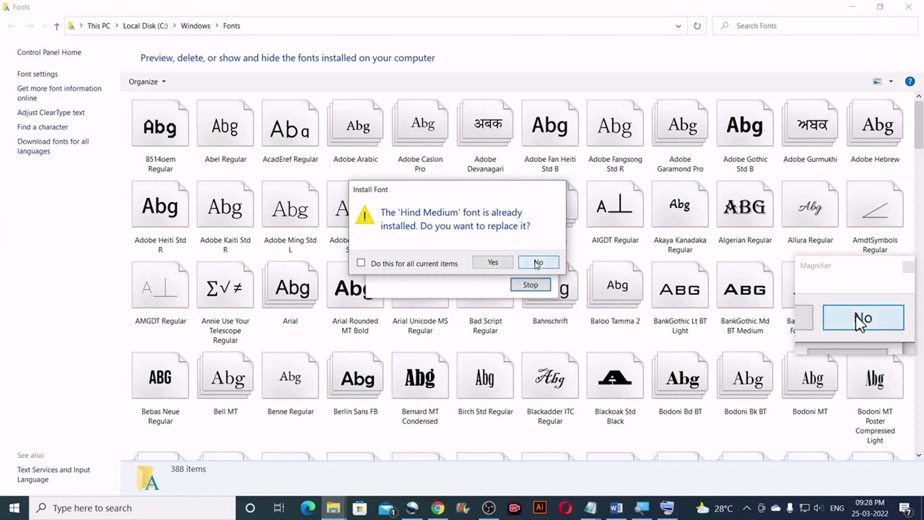
{"action": "left_click", "coordinate": [537, 263]}
{"action": "left_click", "coordinate": [537, 263]}
{"action": "left_click", "coordinate": [537, 264]}
{"action": "left_click", "coordinate": [538, 263]}
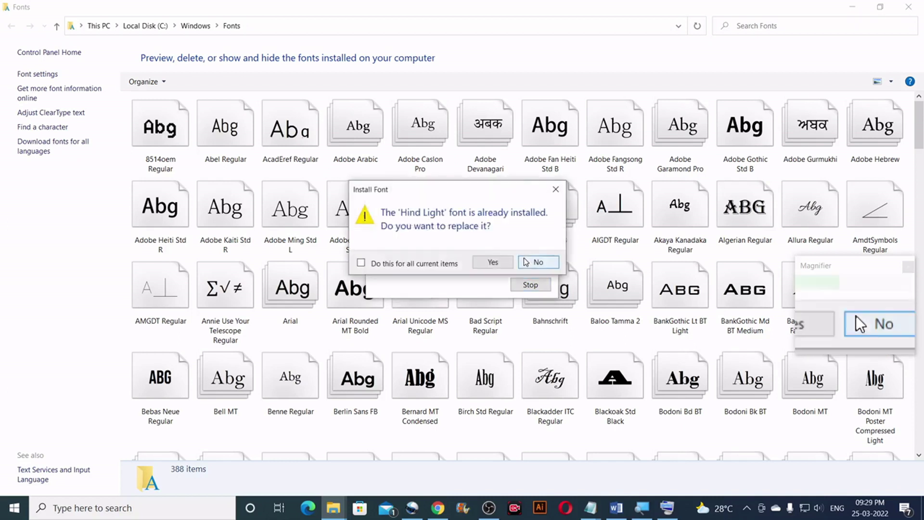
{"action": "left_click", "coordinate": [526, 261]}
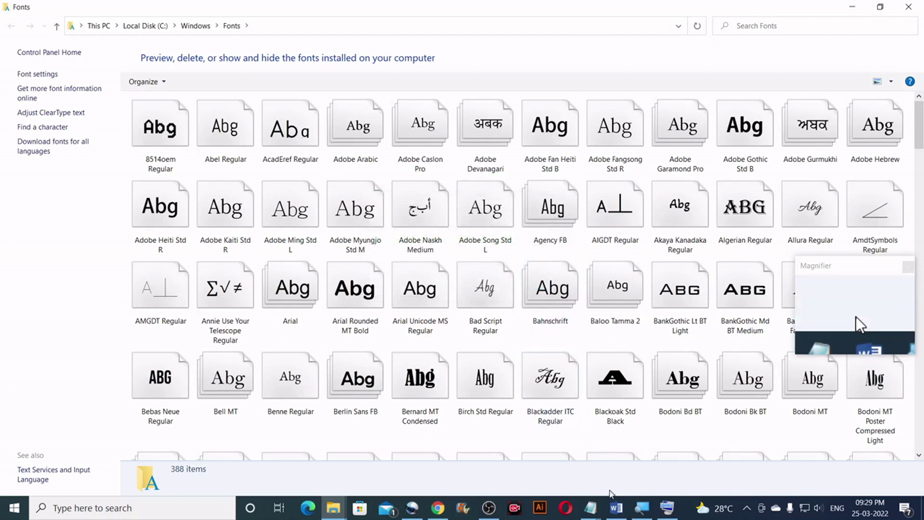
{"action": "left_click", "coordinate": [617, 511]}
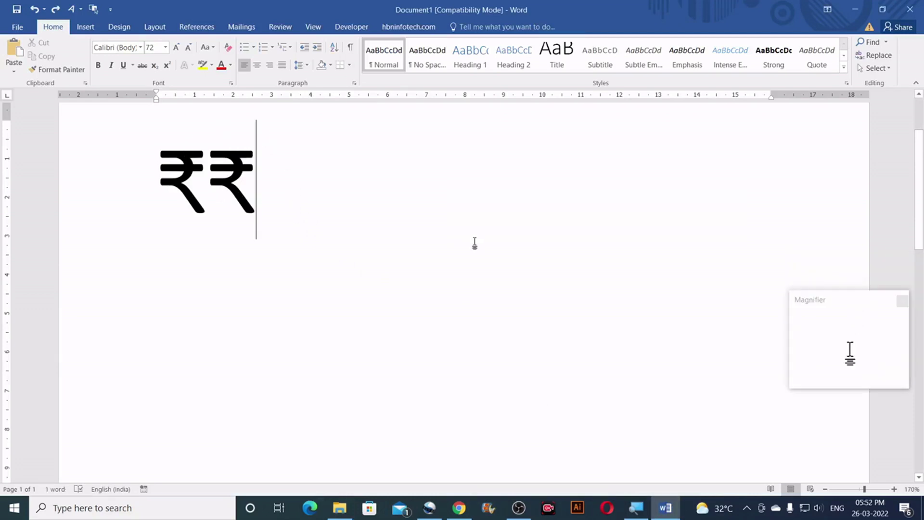
Show the Symbol drop-down gallery from Word's Insert ribbon.
{"action": "left_click", "coordinate": [86, 28]}
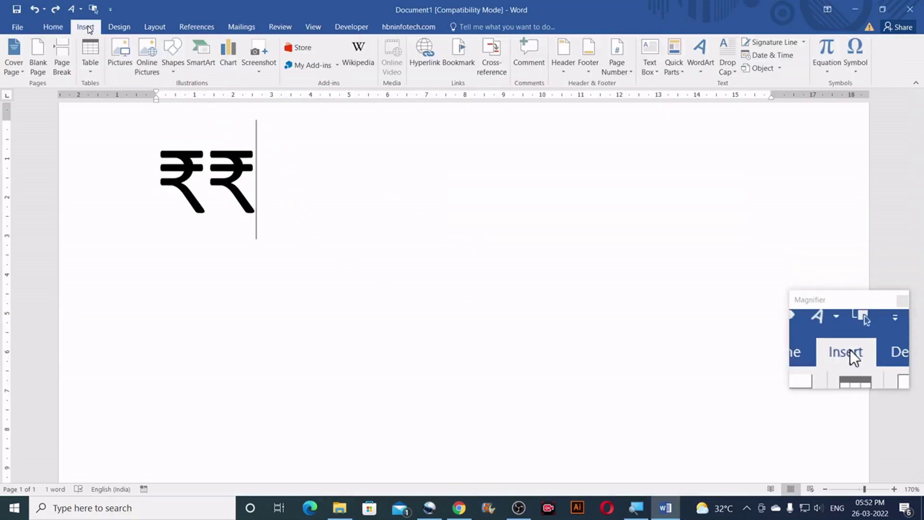
{"action": "left_click", "coordinate": [852, 76]}
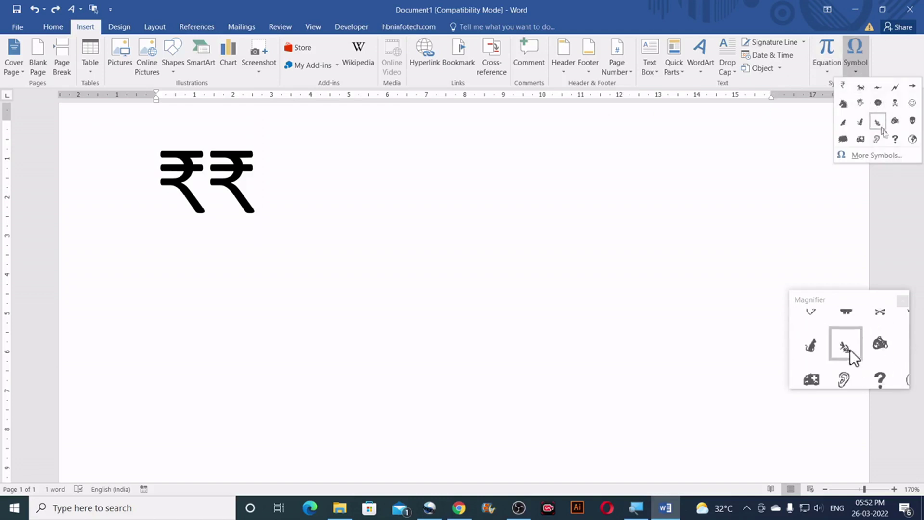
Open More Symbols with font Hind and the Currency Symbols subset selected.
{"action": "left_click", "coordinate": [904, 159]}
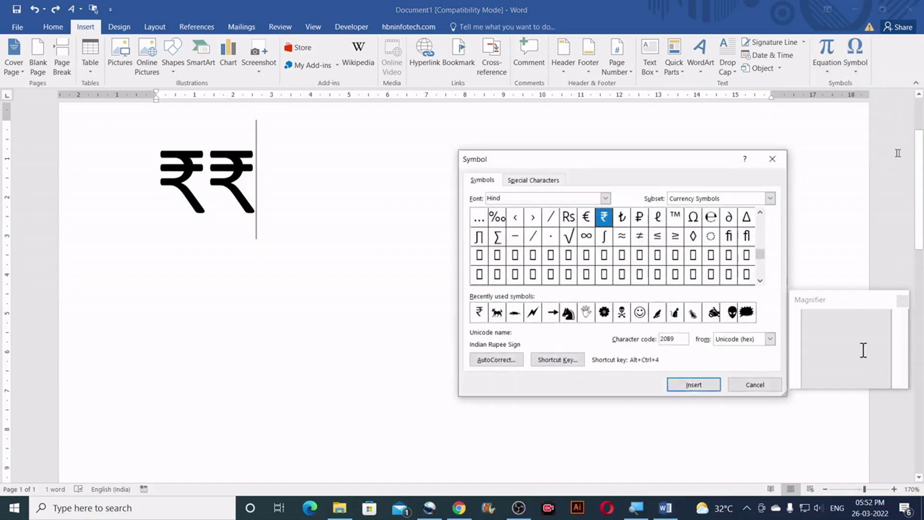
{"action": "left_click", "coordinate": [605, 198]}
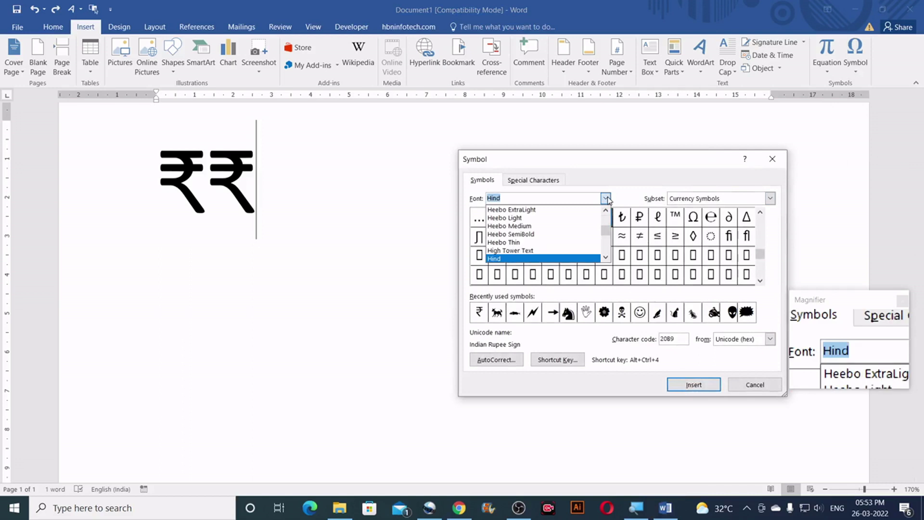
{"action": "scroll", "coordinate": [500, 253], "scroll_direction": "down", "scroll_amount": 1}
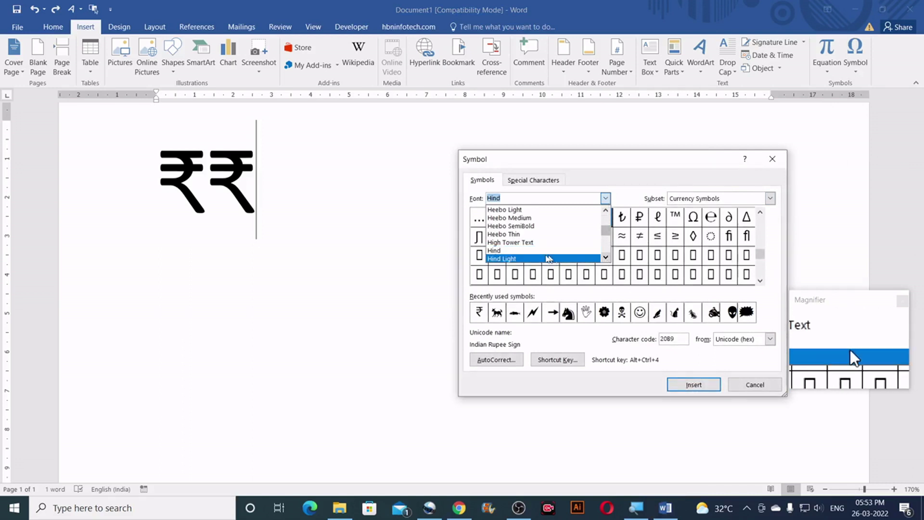
{"action": "left_click", "coordinate": [500, 251]}
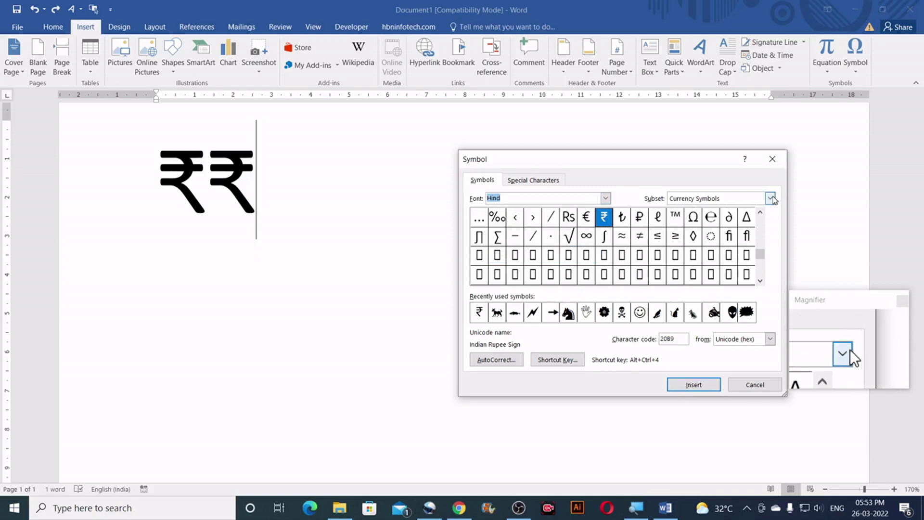
{"action": "left_click", "coordinate": [770, 199]}
{"action": "scroll", "coordinate": [764, 255], "scroll_direction": "down", "scroll_amount": 1}
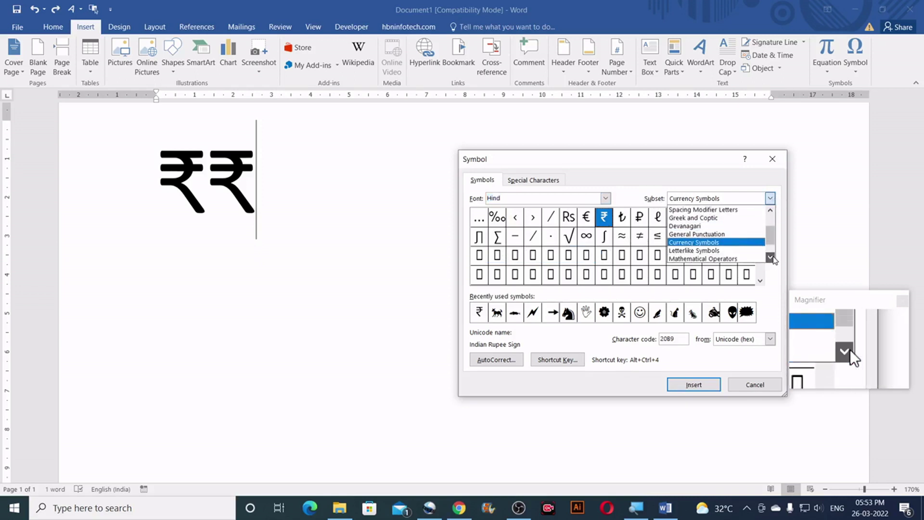
{"action": "left_click", "coordinate": [763, 254]}
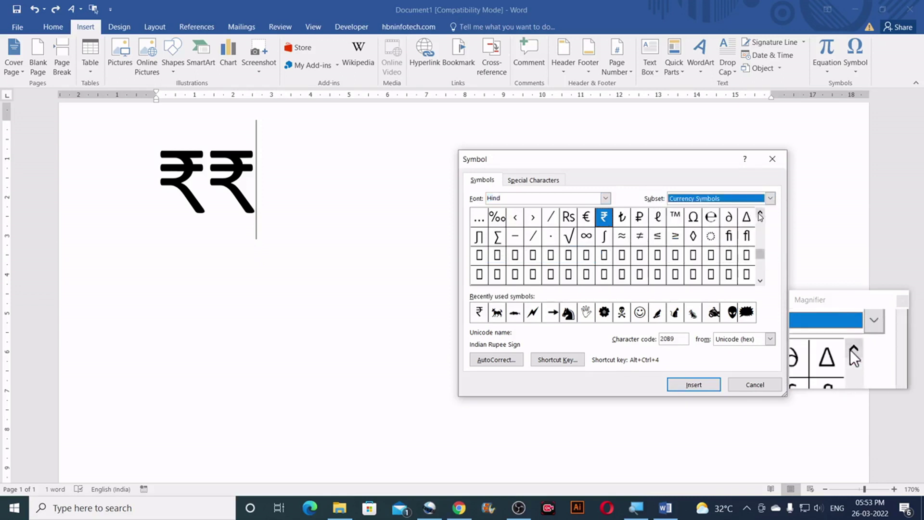
{"action": "left_click", "coordinate": [759, 214]}
{"action": "left_click", "coordinate": [759, 213]}
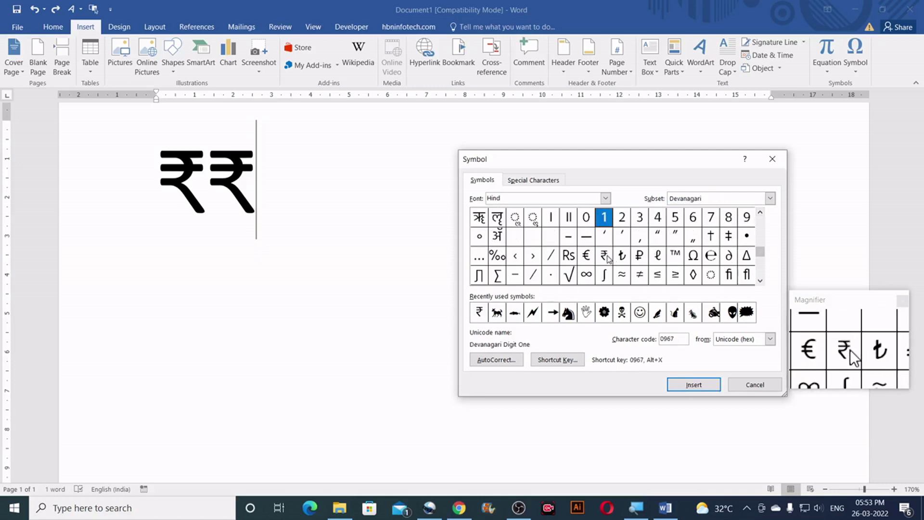
Insert the Indian Rupee Sign three times for five ₹ in a row, then close the dialog.
{"action": "left_click", "coordinate": [607, 259]}
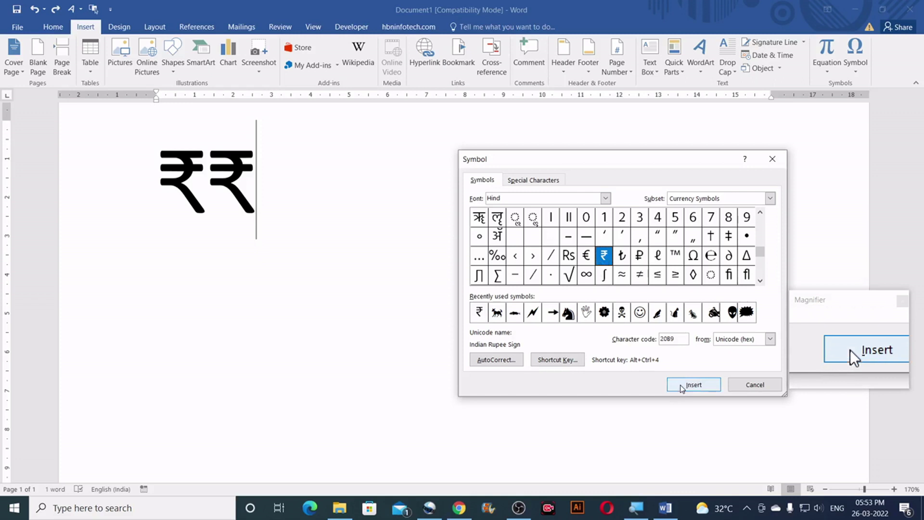
{"action": "left_click", "coordinate": [682, 386]}
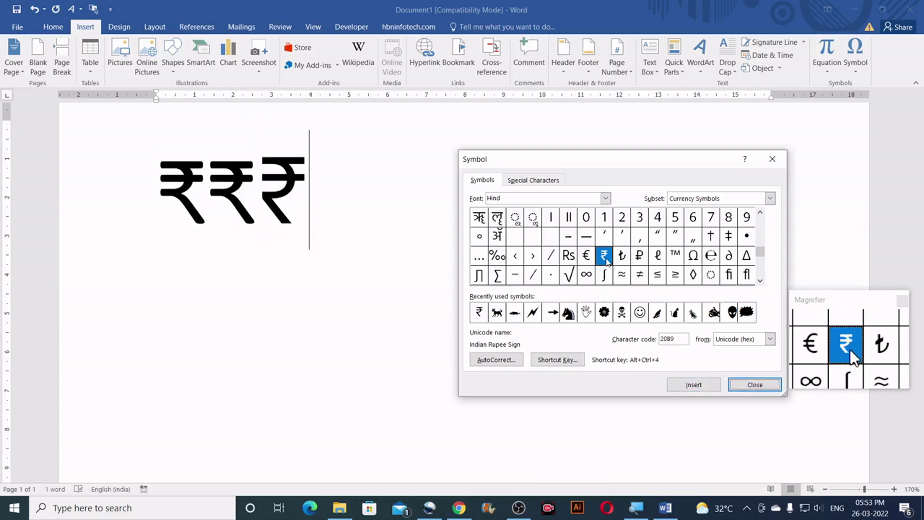
{"action": "left_click", "coordinate": [687, 388]}
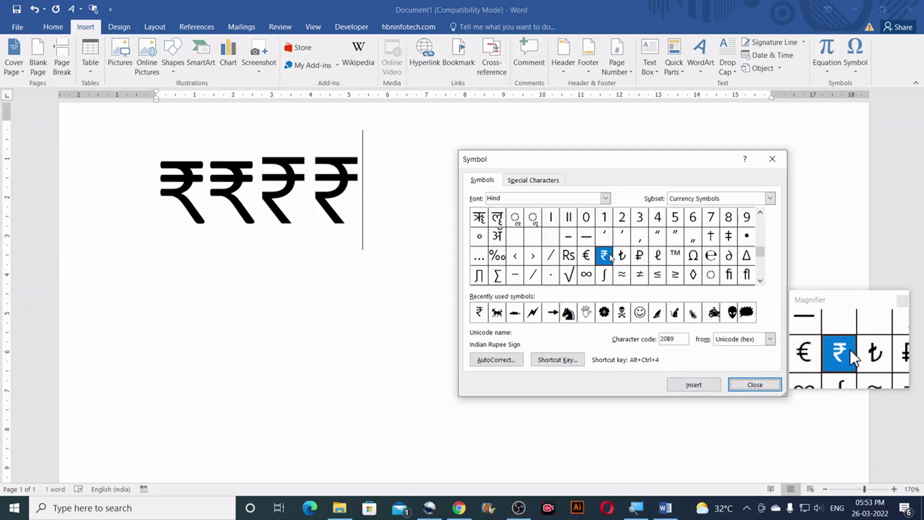
{"action": "left_click", "coordinate": [688, 384]}
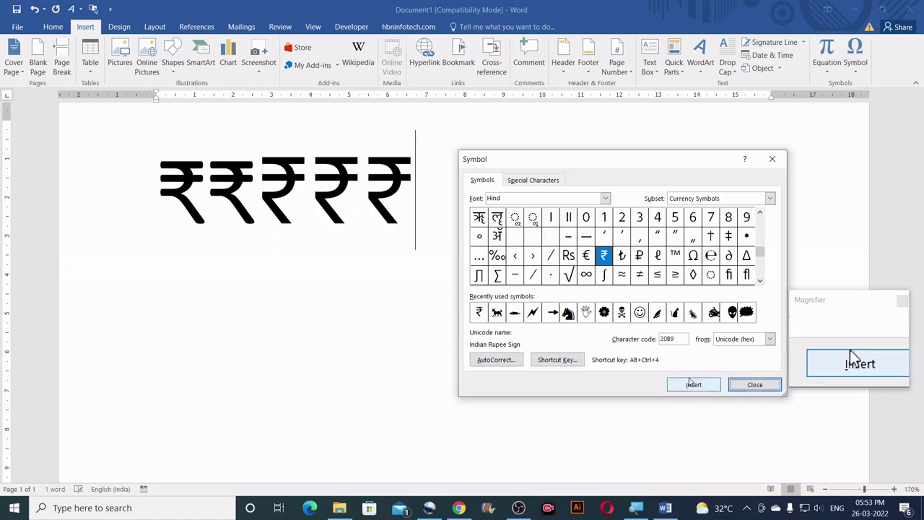
{"action": "left_click", "coordinate": [749, 385]}
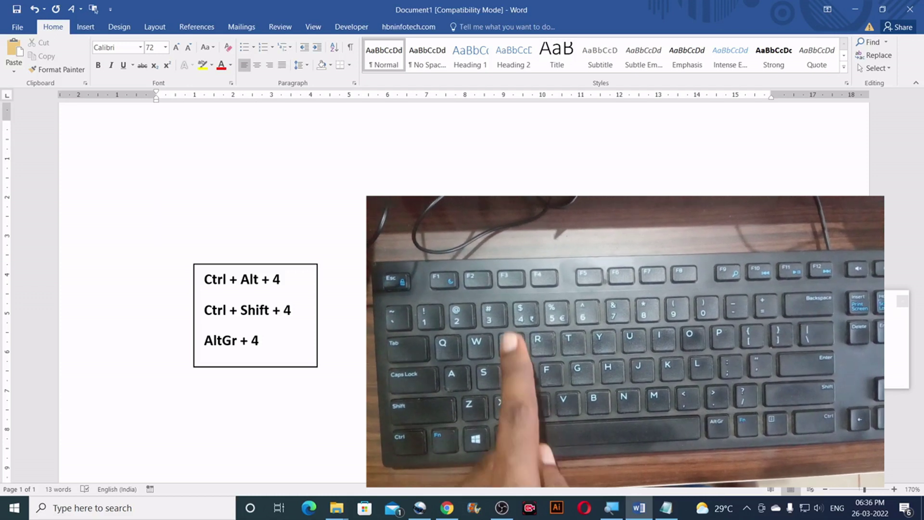
Type three ₹ signs using Ctrl+Alt+4, Ctrl+Shift+4 and Ctrl+Alt+4.
{"action": "key", "text": "ctrl+alt+4"}
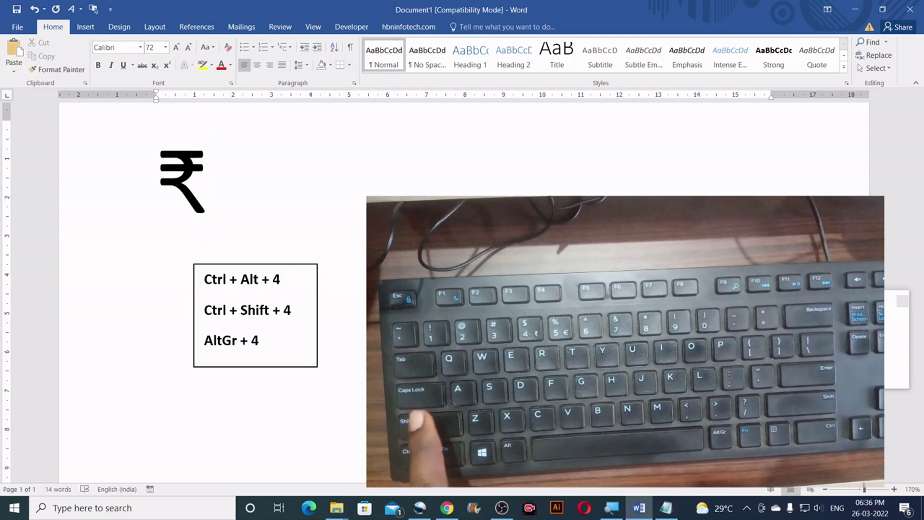
{"action": "key", "text": "ctrl+shift+4"}
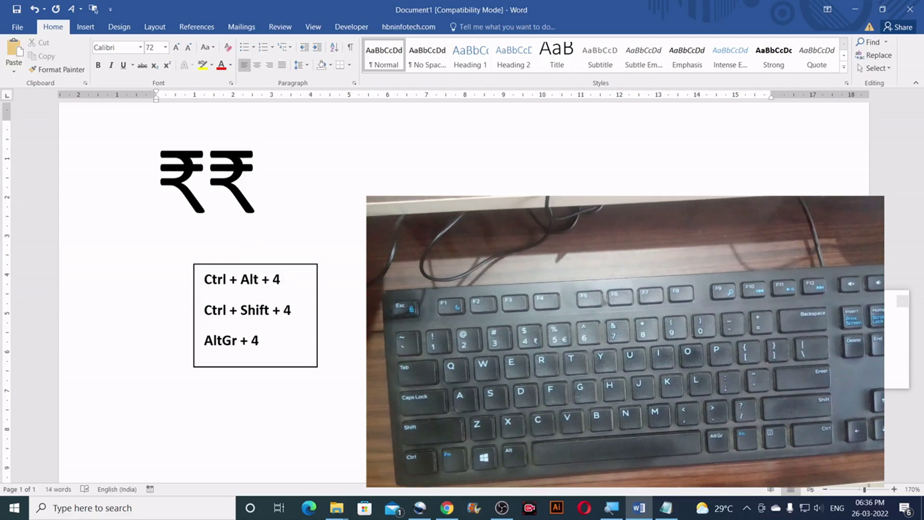
{"action": "key", "text": "ctrl+alt+4"}
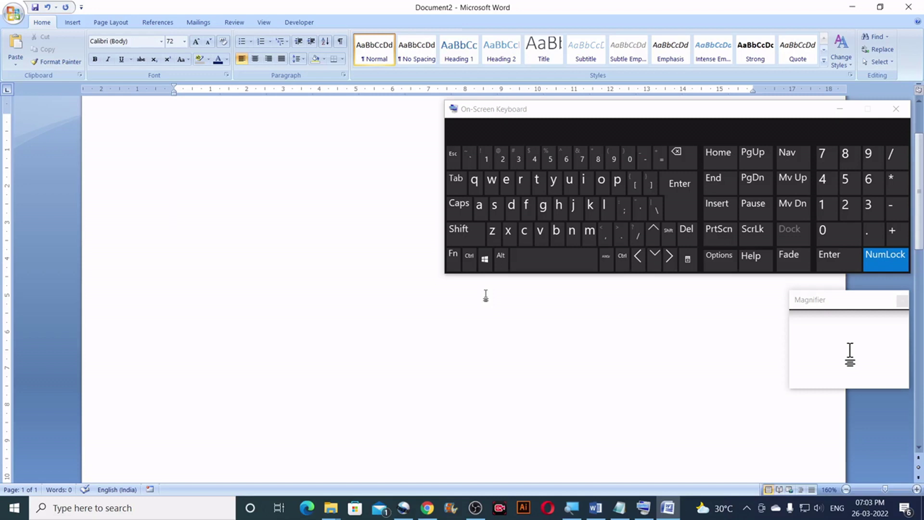
Open the emoji panel's symbols via the On-Screen Keyboard and insert four ₹ signs into Document2.
{"action": "left_click", "coordinate": [486, 264]}
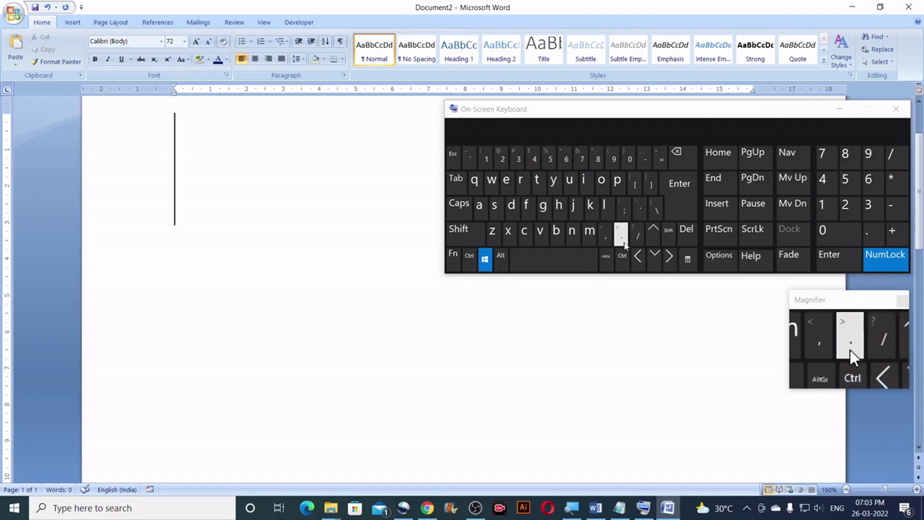
{"action": "left_click", "coordinate": [622, 240]}
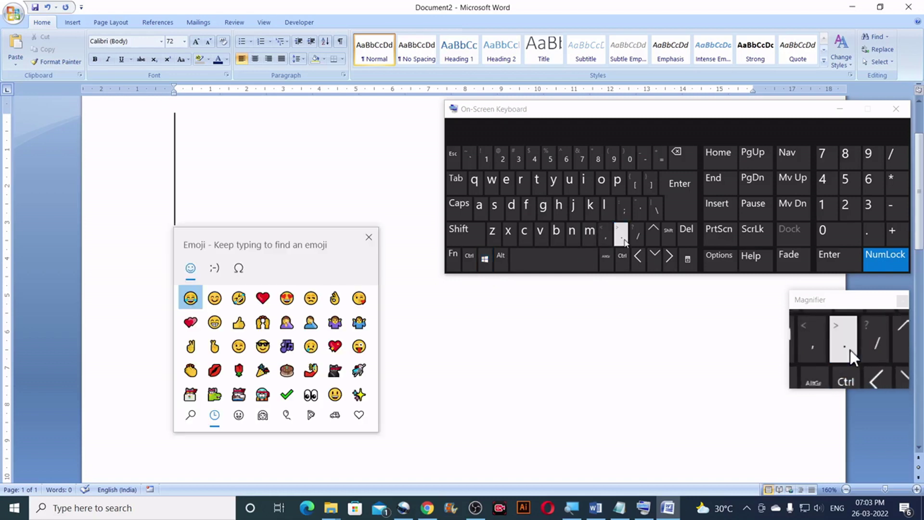
{"action": "left_click", "coordinate": [240, 268]}
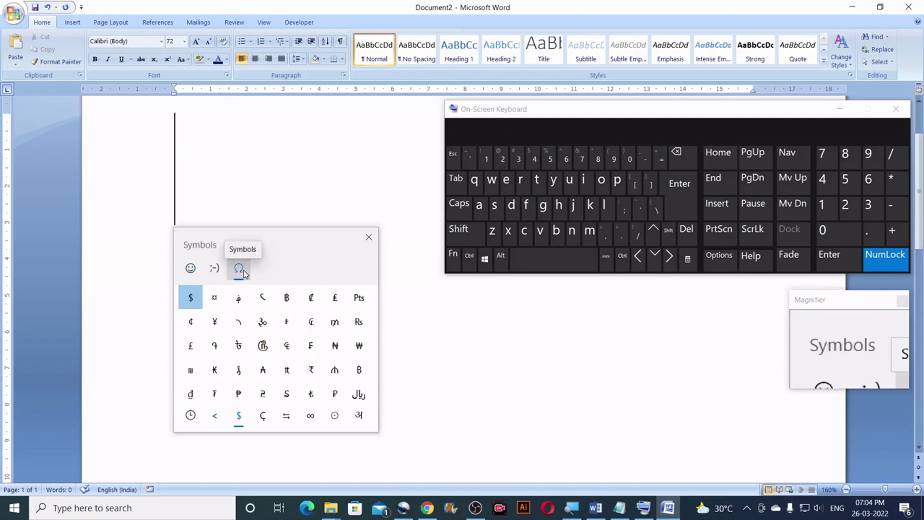
{"action": "left_click", "coordinate": [313, 372]}
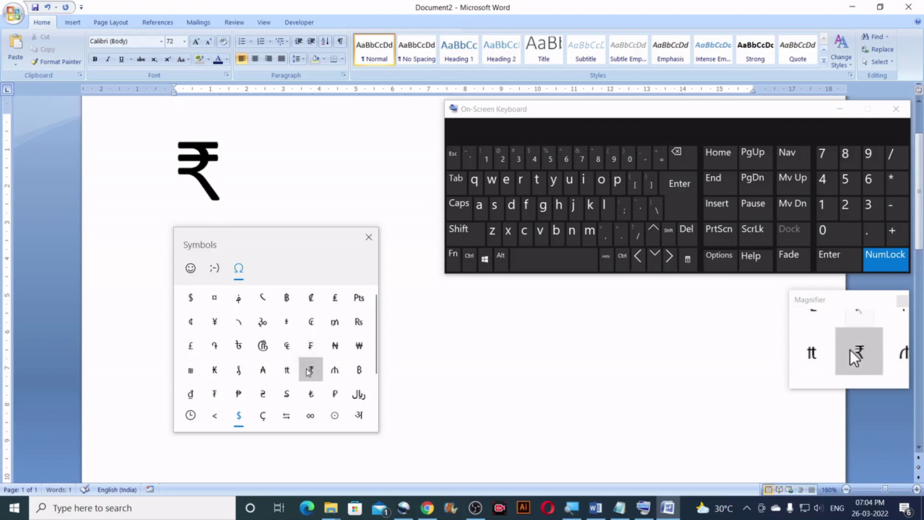
{"action": "left_click", "coordinate": [317, 374]}
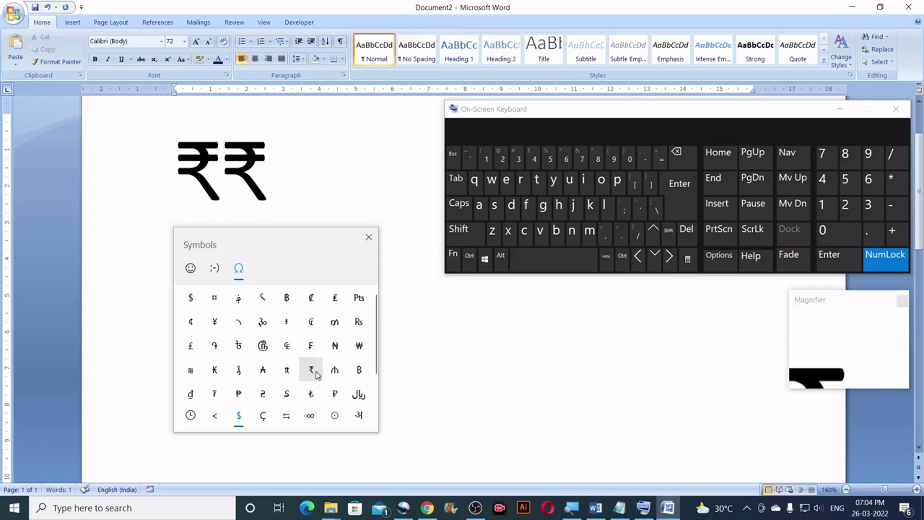
{"action": "left_click", "coordinate": [316, 374]}
{"action": "left_click", "coordinate": [317, 374]}
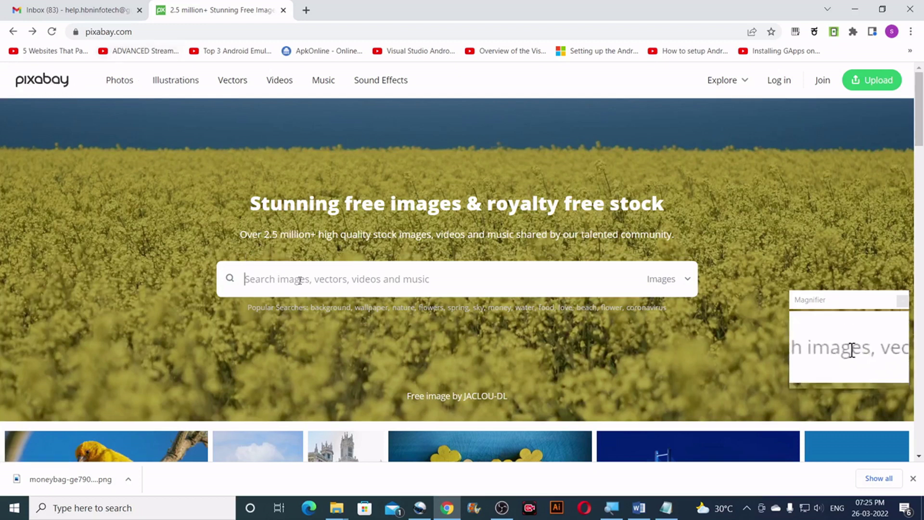
Search Pixabay for 'indian rupee' and open the black rupee-symbol illustration's page.
{"action": "type", "text": "in"}
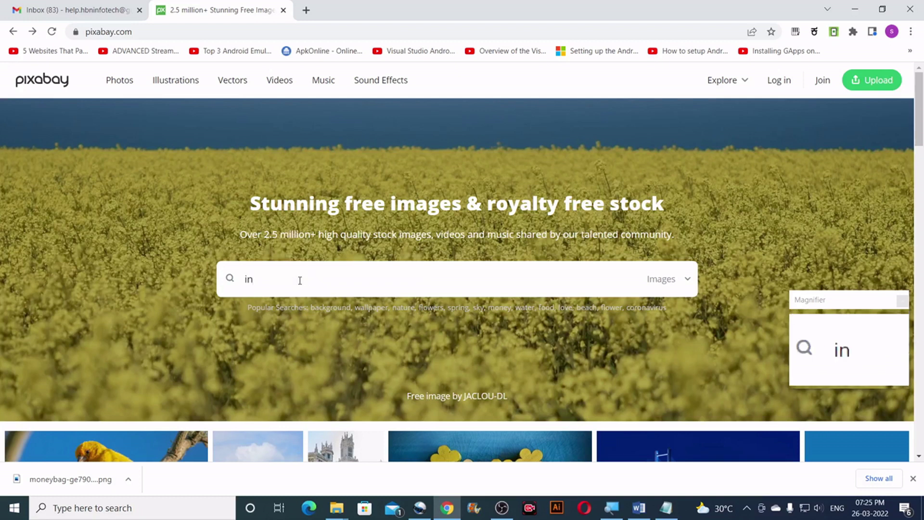
{"action": "type", "text": "d"}
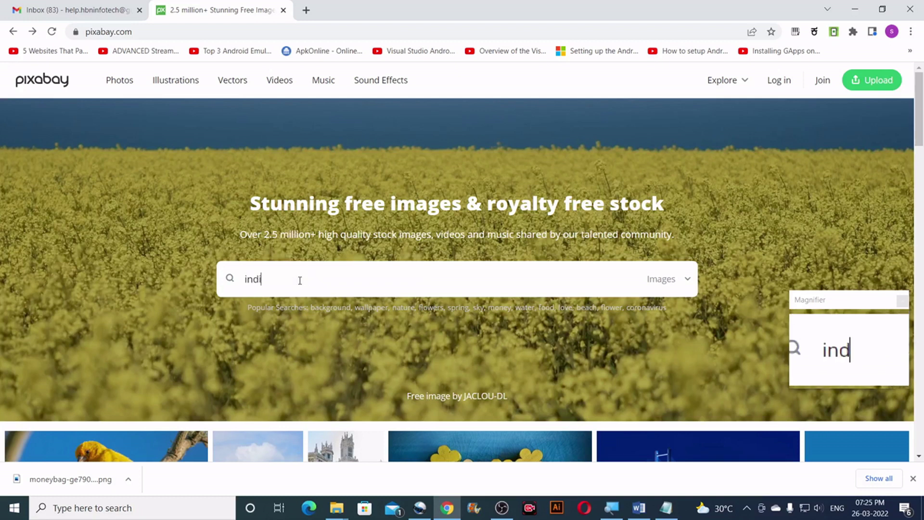
{"action": "type", "text": "ian rupee"}
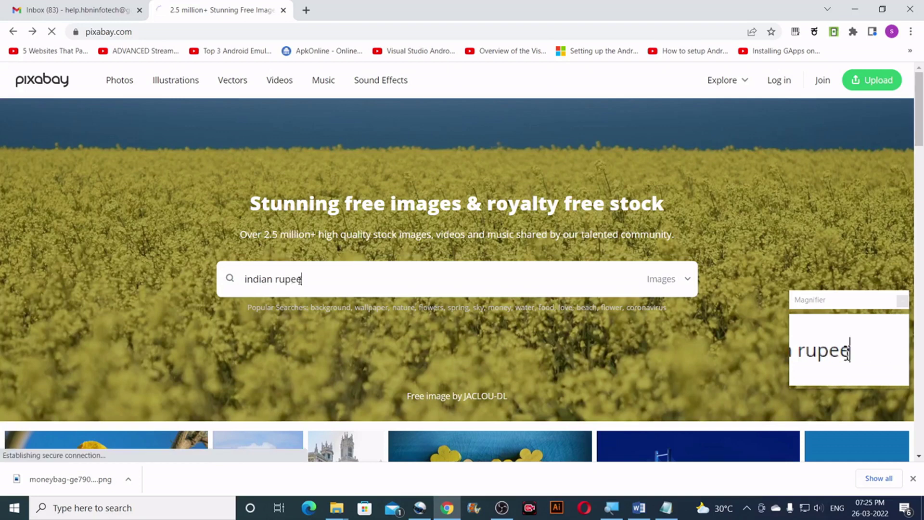
{"action": "key", "text": "Return"}
{"action": "scroll", "coordinate": [399, 281], "scroll_direction": "down", "scroll_amount": 10}
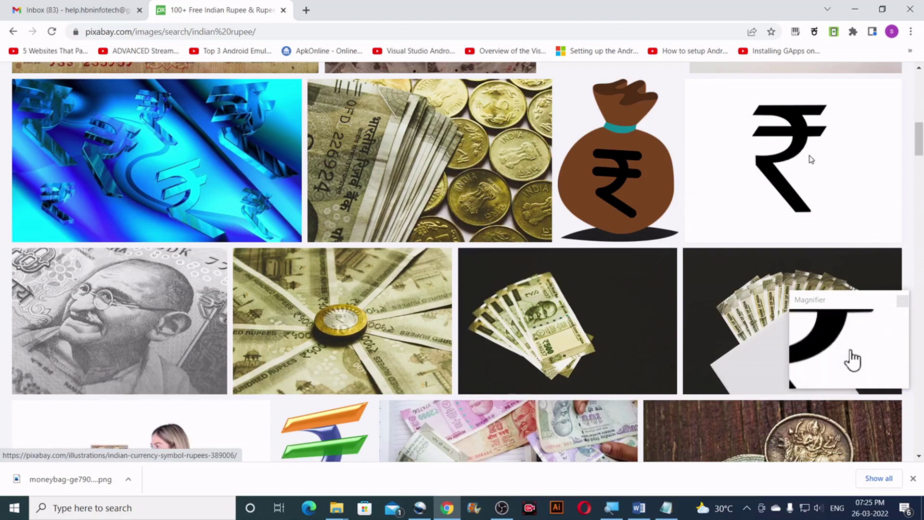
{"action": "left_click", "coordinate": [811, 159]}
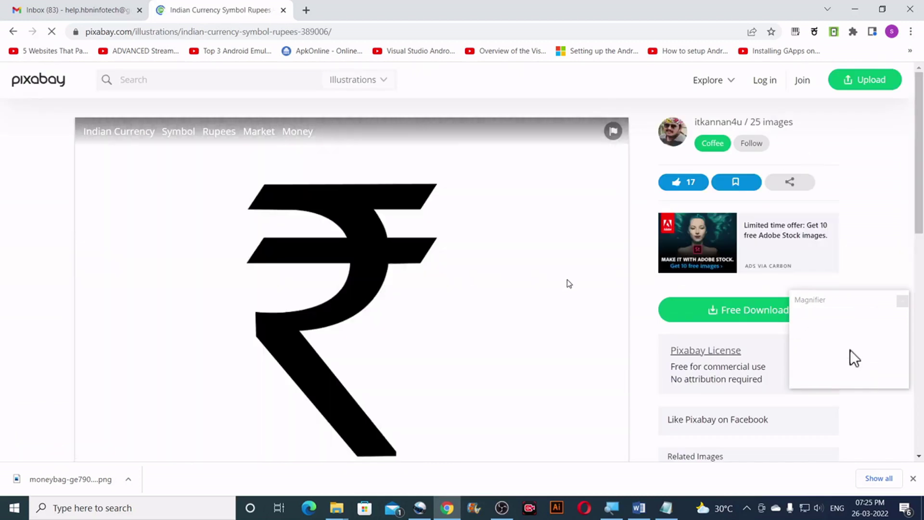
Download the rupee illustration at 640×480 and save the JPG to the computer.
{"action": "scroll", "coordinate": [570, 282], "scroll_direction": "down", "scroll_amount": 2}
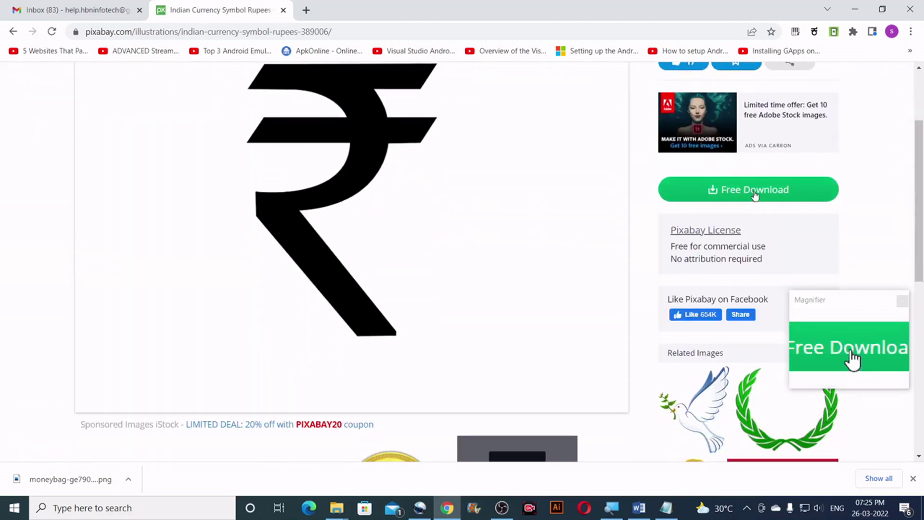
{"action": "left_click", "coordinate": [754, 193]}
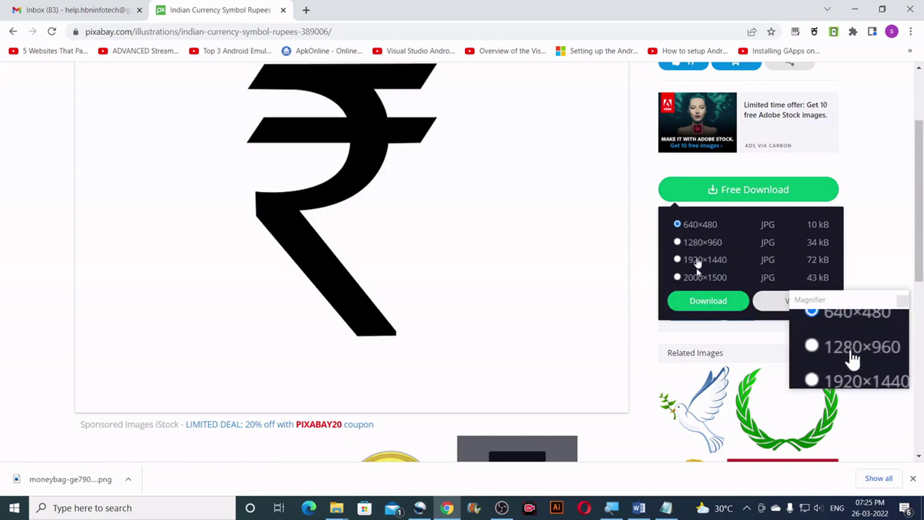
{"action": "left_click", "coordinate": [713, 303]}
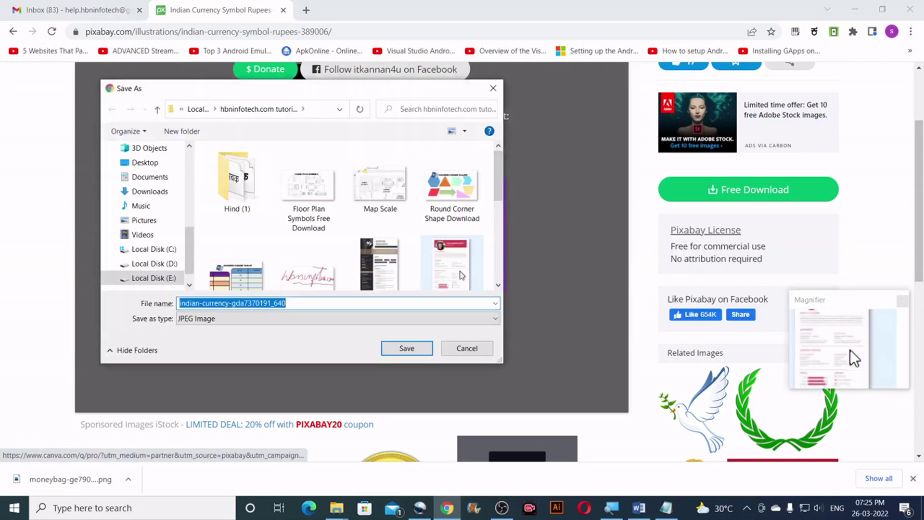
{"action": "left_click", "coordinate": [420, 351]}
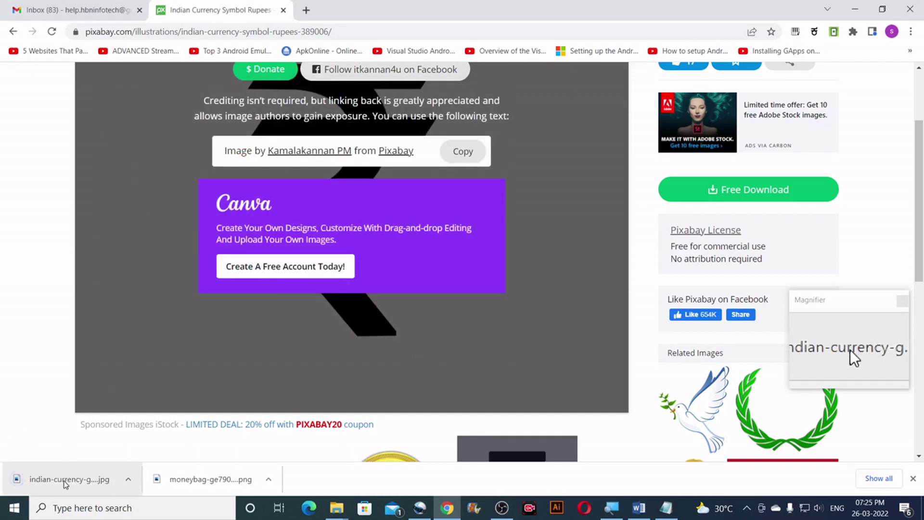
Drag the downloaded rupee JPG into Document1, select it, and show its picture Format tools.
{"action": "left_click_drag", "start_coordinate": [64, 483], "coordinate": [616, 392]}
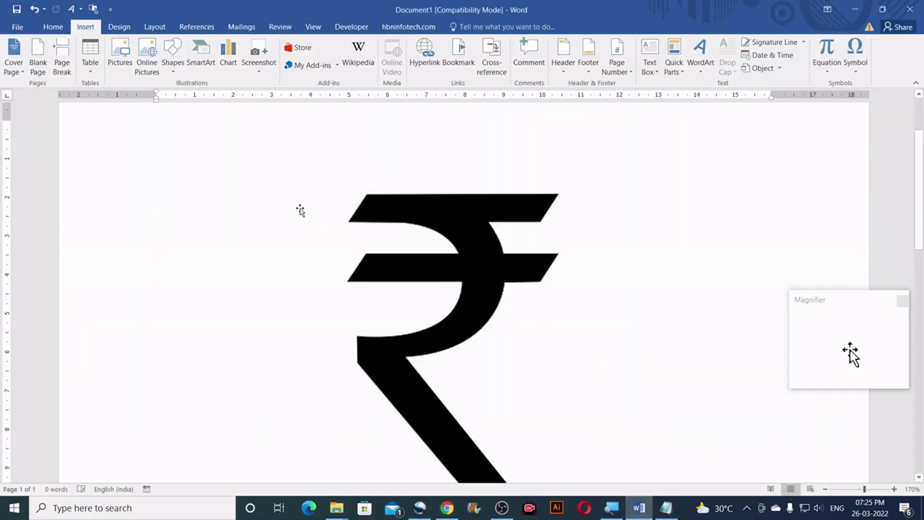
{"action": "scroll", "coordinate": [446, 290], "scroll_direction": "up", "scroll_amount": 3}
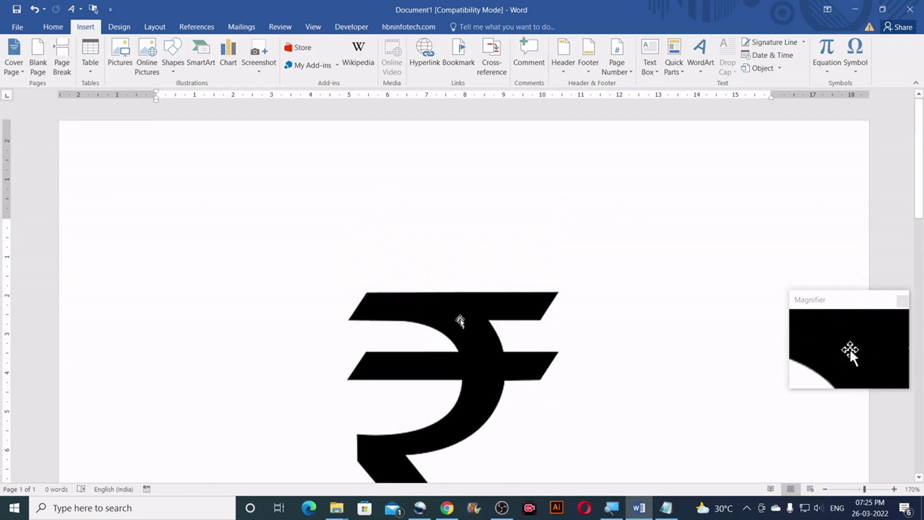
{"action": "left_click", "coordinate": [460, 321]}
{"action": "scroll", "coordinate": [461, 318], "scroll_direction": "down", "scroll_amount": 2}
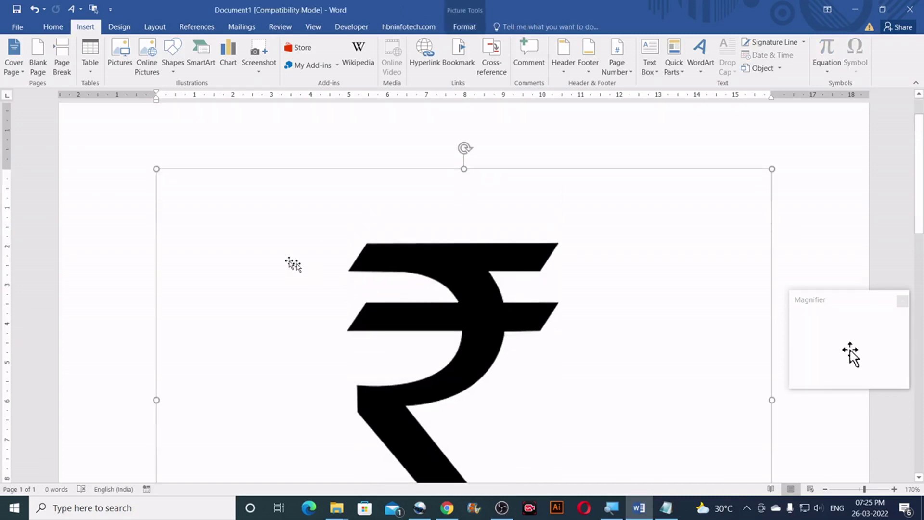
{"action": "scroll", "coordinate": [384, 215], "scroll_direction": "down", "scroll_amount": 3}
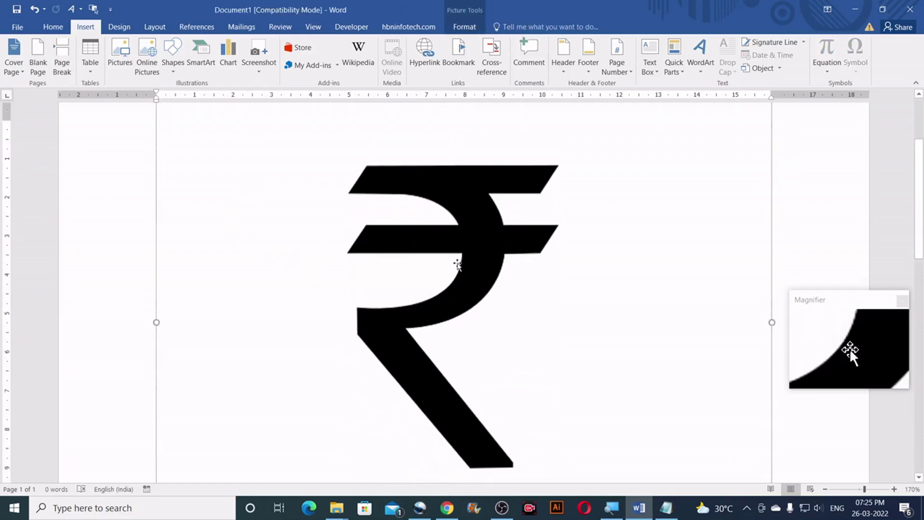
{"action": "scroll", "coordinate": [457, 264], "scroll_direction": "up", "scroll_amount": 3}
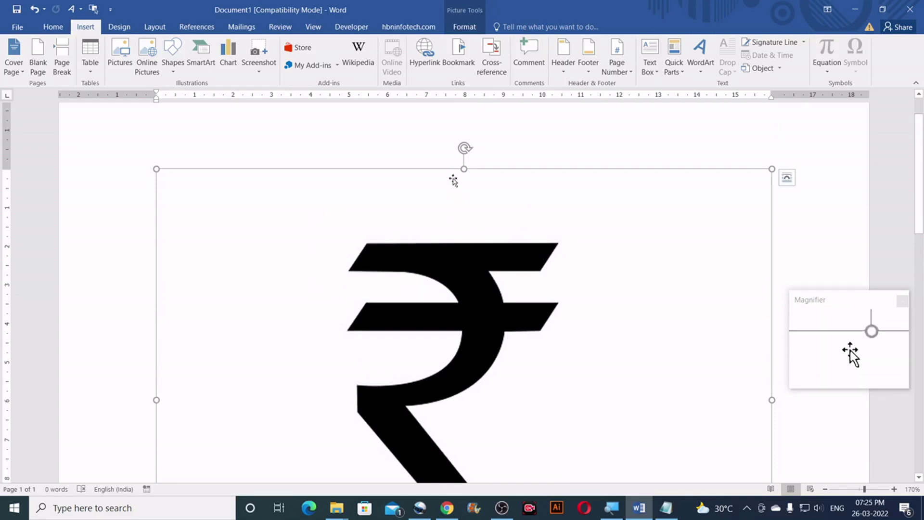
{"action": "left_click", "coordinate": [470, 29]}
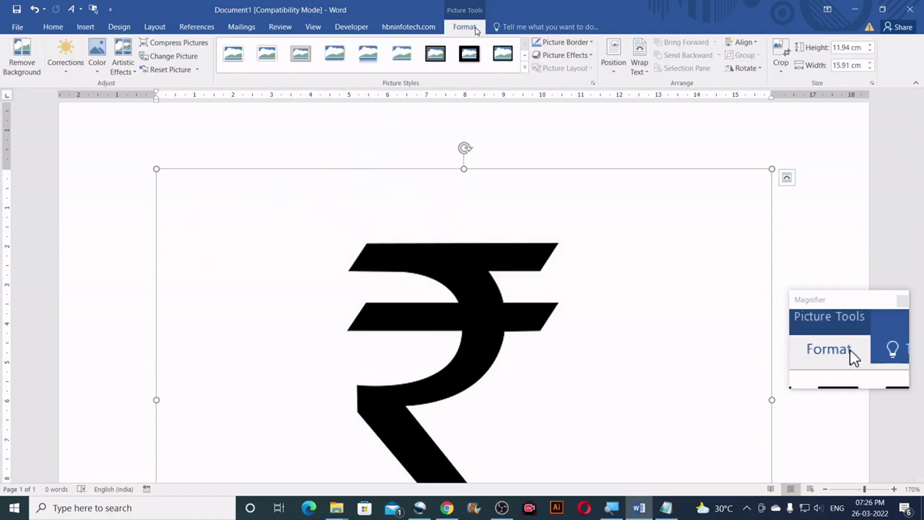
Crop away the picture's empty margins on all sides, leaving just the ₹ sign at about 8.63 × 5.94 cm.
{"action": "left_click", "coordinate": [780, 63]}
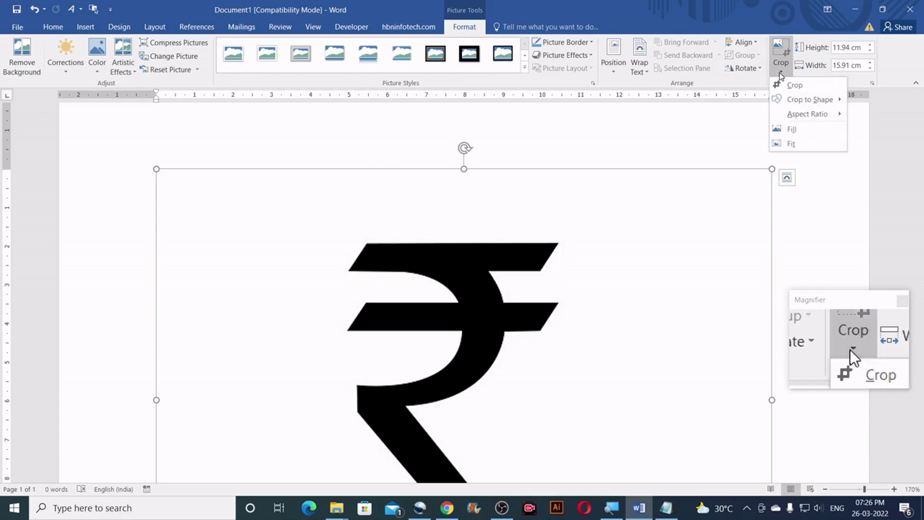
{"action": "left_click", "coordinate": [806, 90]}
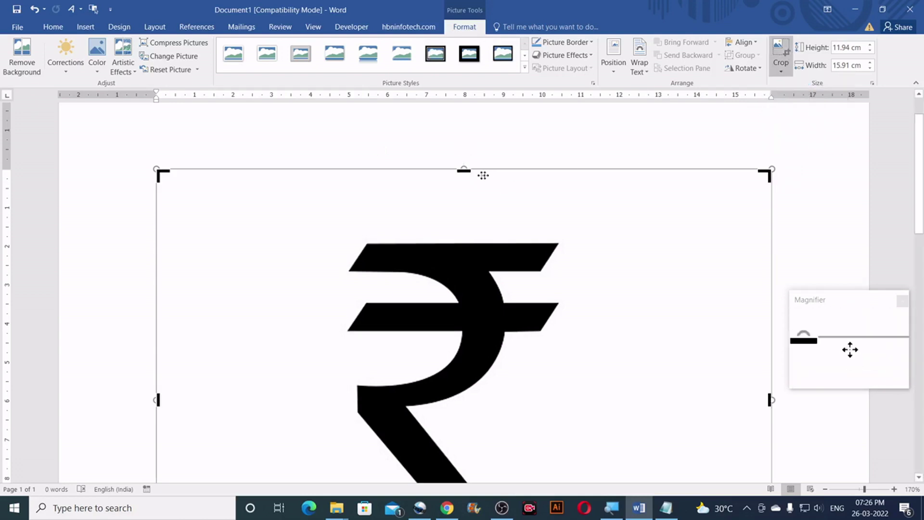
{"action": "left_click_drag", "start_coordinate": [201, 189], "coordinate": [324, 218]}
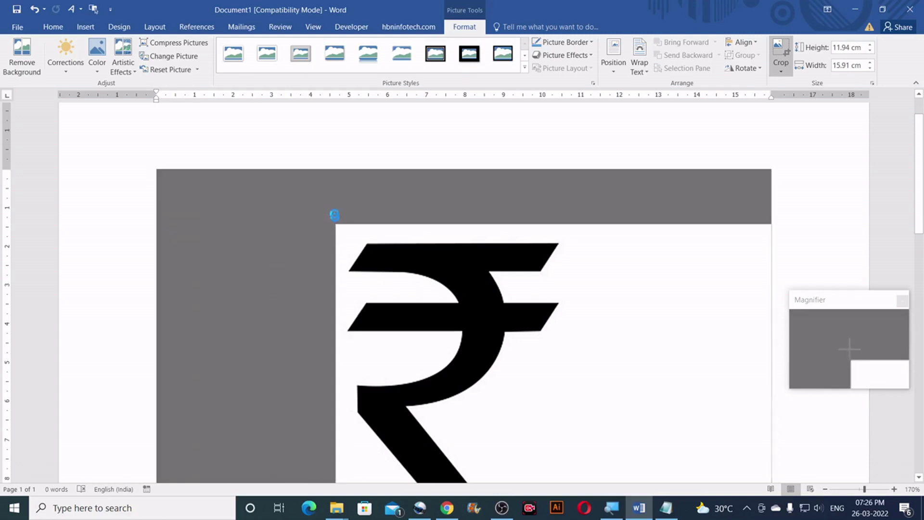
{"action": "scroll", "coordinate": [452, 264], "scroll_direction": "down", "scroll_amount": 3}
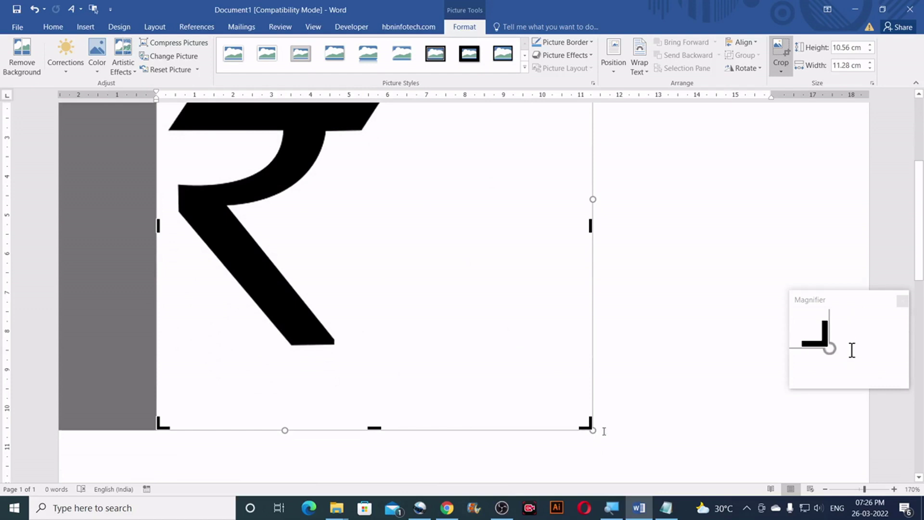
{"action": "left_click_drag", "start_coordinate": [588, 425], "coordinate": [401, 358]}
{"action": "scroll", "coordinate": [419, 361], "scroll_direction": "up", "scroll_amount": 3}
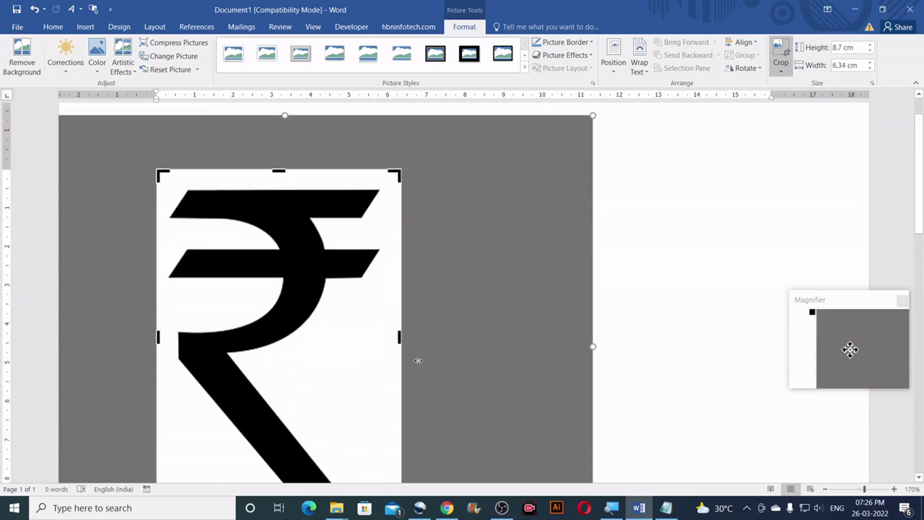
{"action": "scroll", "coordinate": [418, 361], "scroll_direction": "down", "scroll_amount": 1}
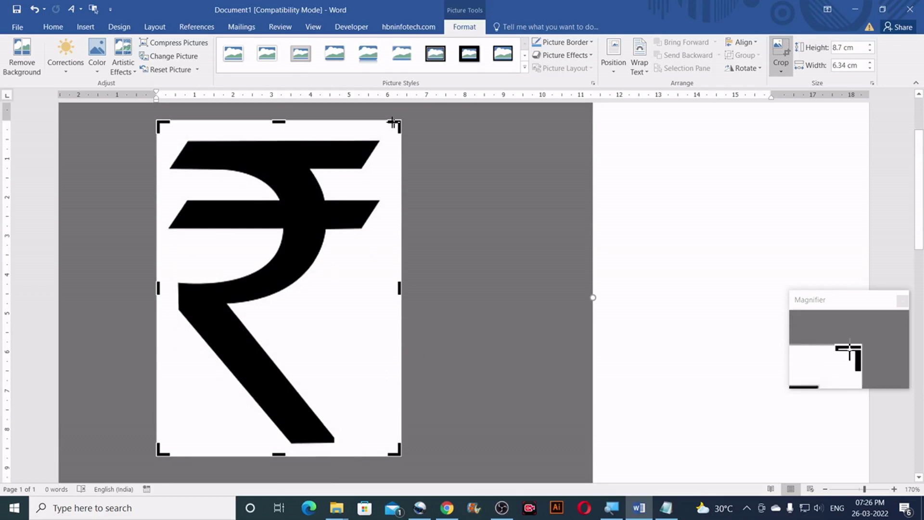
{"action": "left_click_drag", "start_coordinate": [392, 123], "coordinate": [386, 120]}
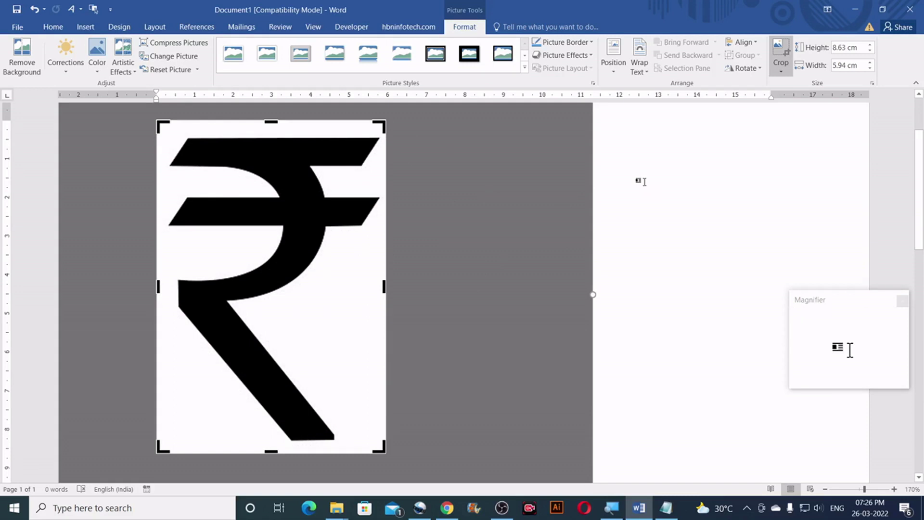
{"action": "left_click", "coordinate": [640, 182]}
Shrink the cropped rupee picture considerably with two corner-handle resizes.
{"action": "scroll", "coordinate": [320, 296], "scroll_direction": "up", "scroll_amount": 3}
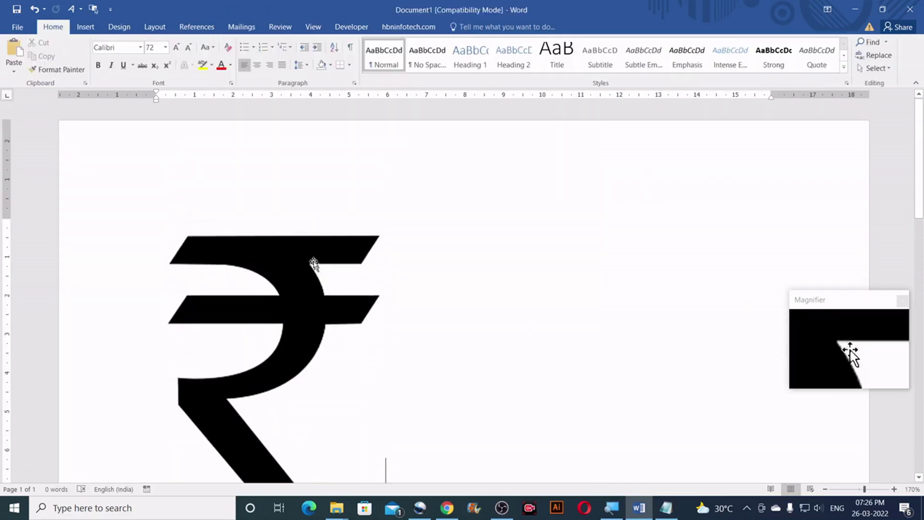
{"action": "left_click", "coordinate": [310, 253]}
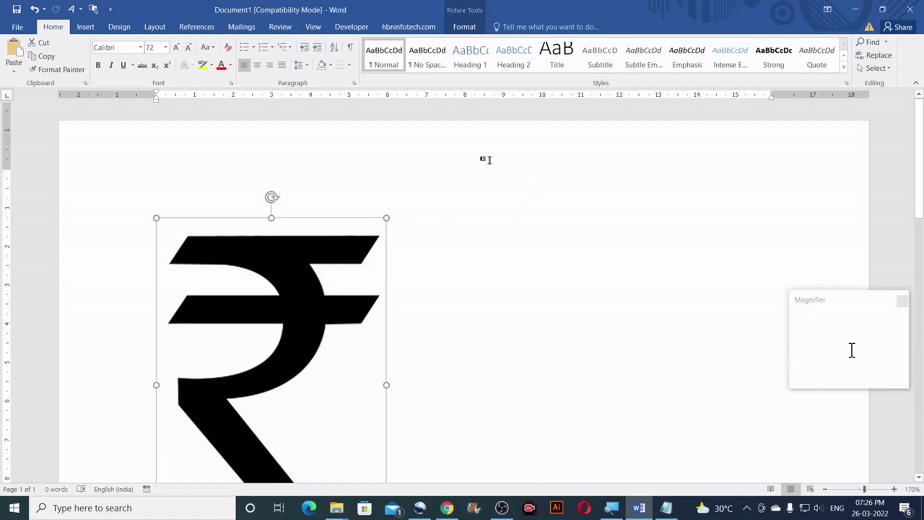
{"action": "scroll", "coordinate": [418, 445], "scroll_direction": "down", "scroll_amount": 3}
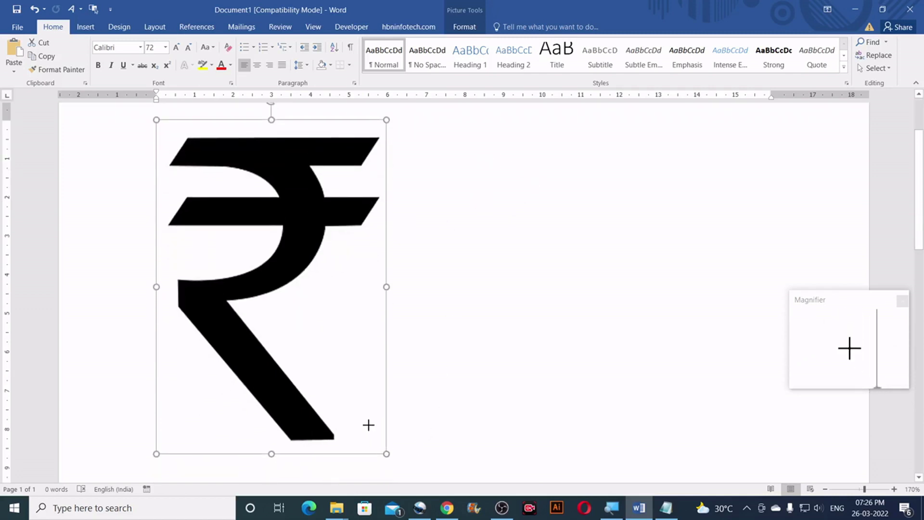
{"action": "left_click_drag", "start_coordinate": [369, 424], "coordinate": [258, 264]}
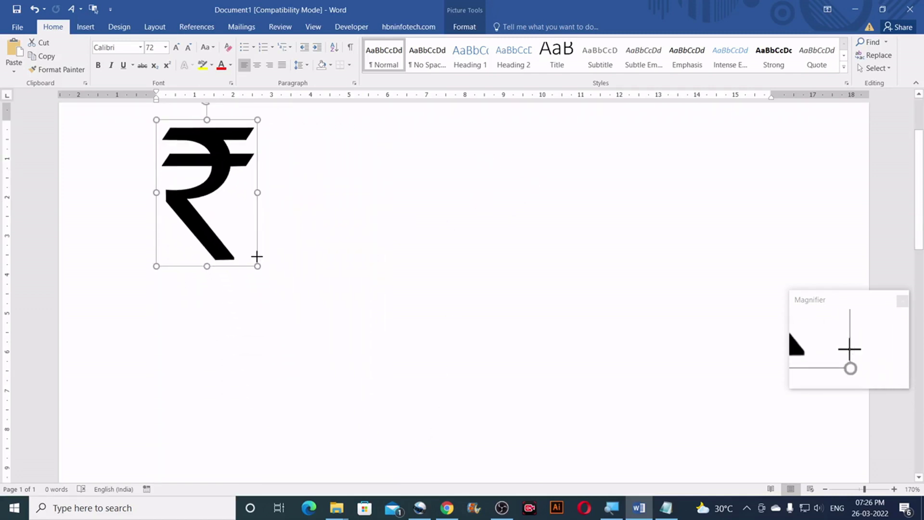
{"action": "scroll", "coordinate": [336, 298], "scroll_direction": "up", "scroll_amount": 2}
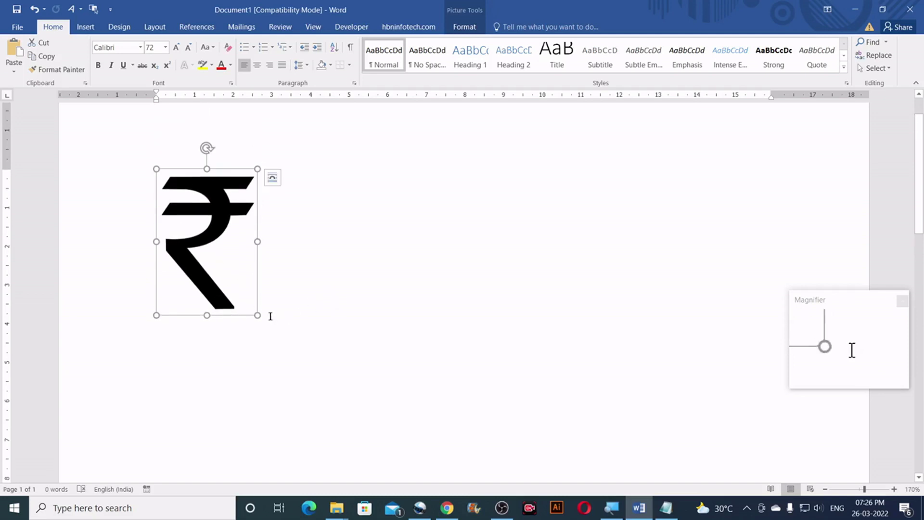
{"action": "left_click_drag", "start_coordinate": [259, 315], "coordinate": [212, 268]}
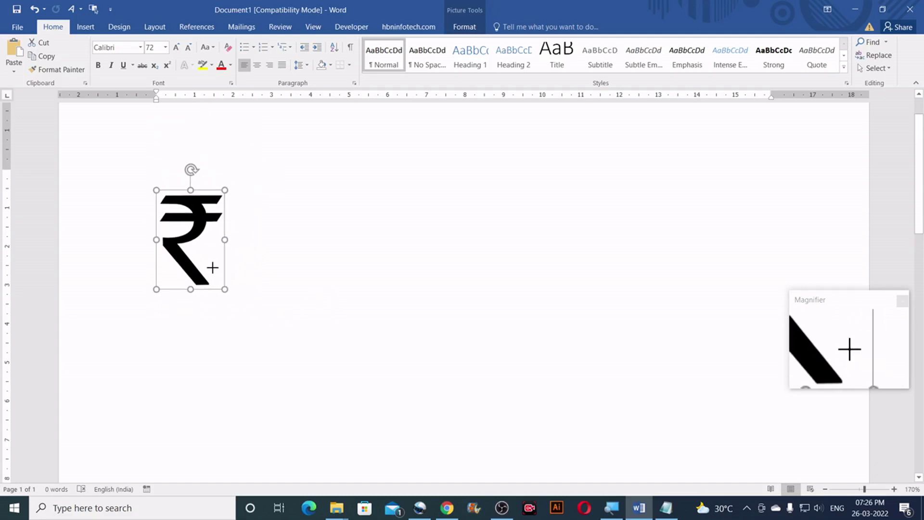
{"action": "scroll", "coordinate": [239, 288], "scroll_direction": "up", "scroll_amount": 2}
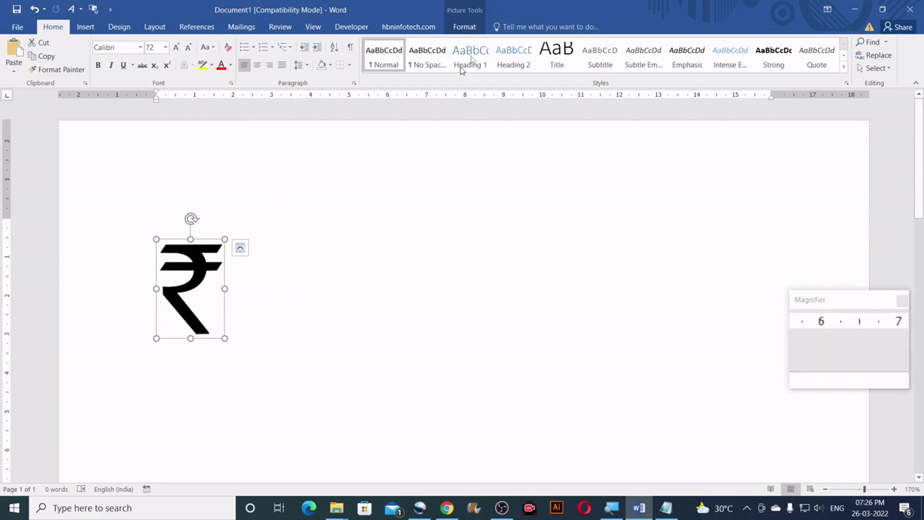
Set the picture's wrapping to In Front of Text, nudge it lower, and make it even smaller.
{"action": "left_click", "coordinate": [465, 28]}
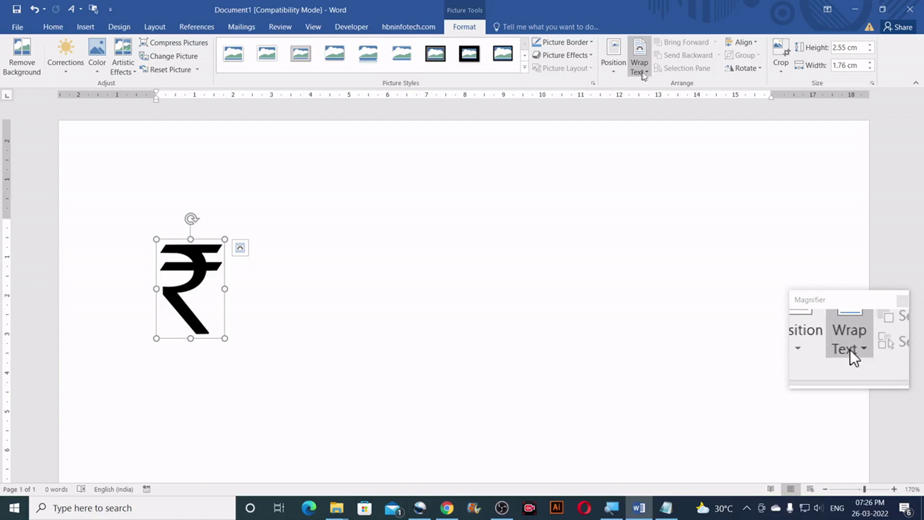
{"action": "left_click", "coordinate": [648, 74]}
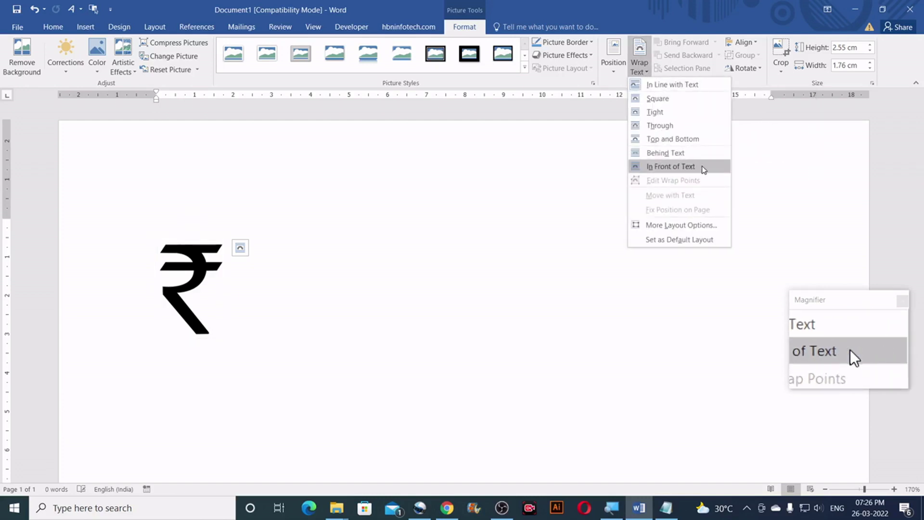
{"action": "left_click", "coordinate": [703, 169]}
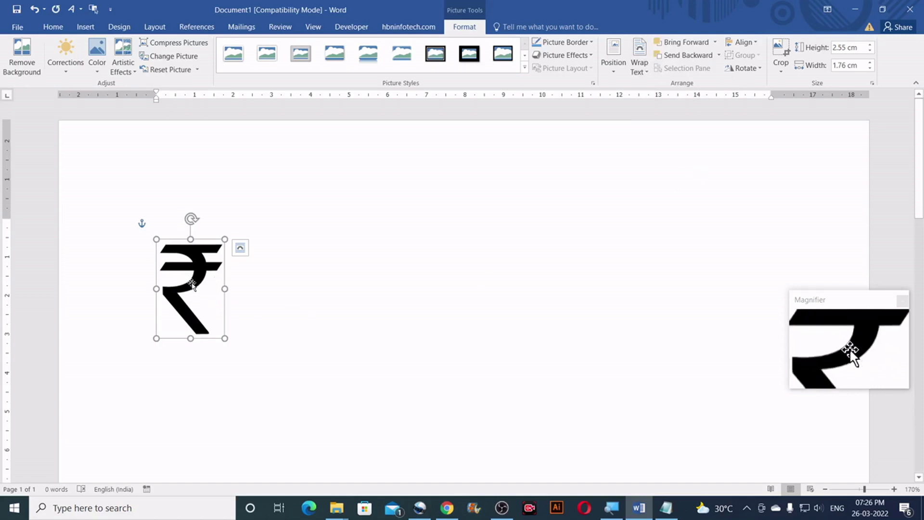
{"action": "mouse_move", "coordinate": [197, 285]}
{"action": "left_mouse_down"}
{"action": "mouse_move", "coordinate": [339, 289]}
{"action": "mouse_move", "coordinate": [195, 285]}
{"action": "left_mouse_up"}
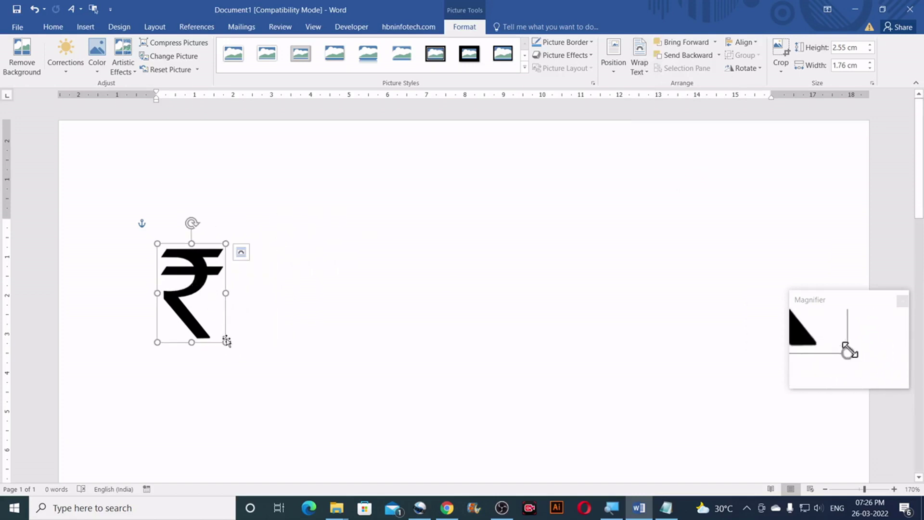
{"action": "left_click_drag", "start_coordinate": [226, 342], "coordinate": [189, 312]}
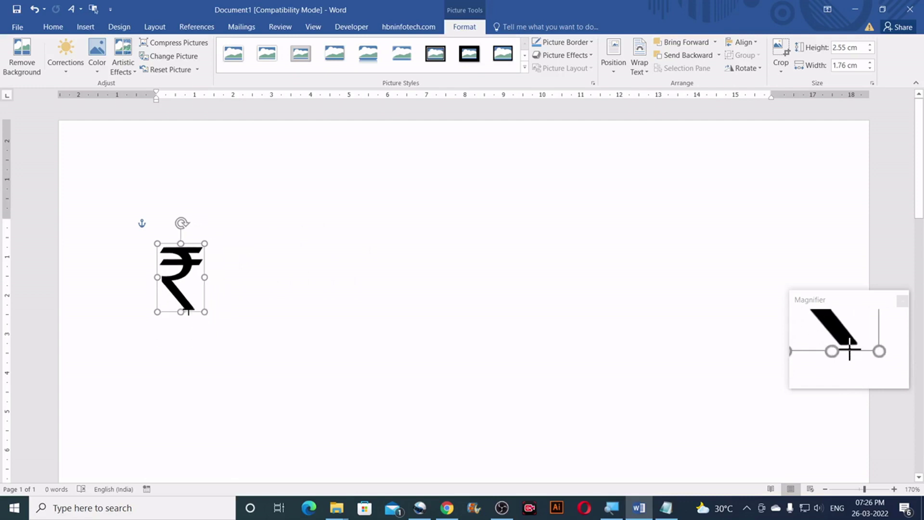